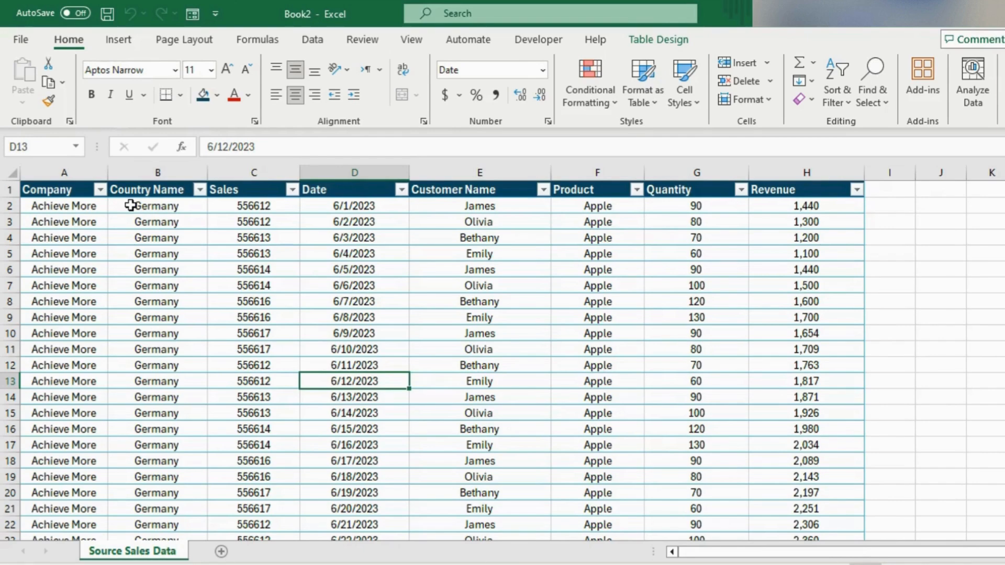
Insert a PivotTable based on Table1 and place it on a new worksheet.
left_click(119, 46)
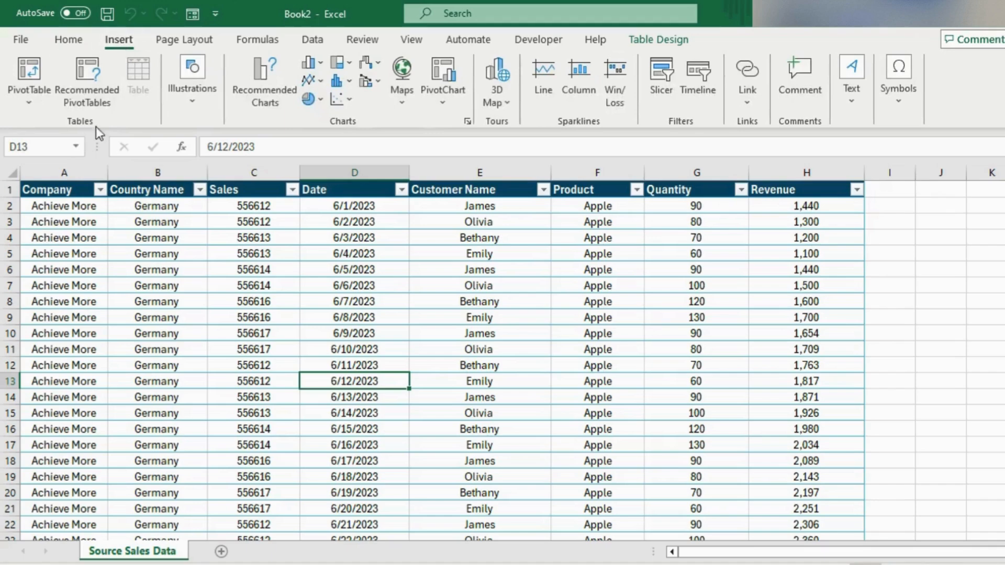
left_click(24, 74)
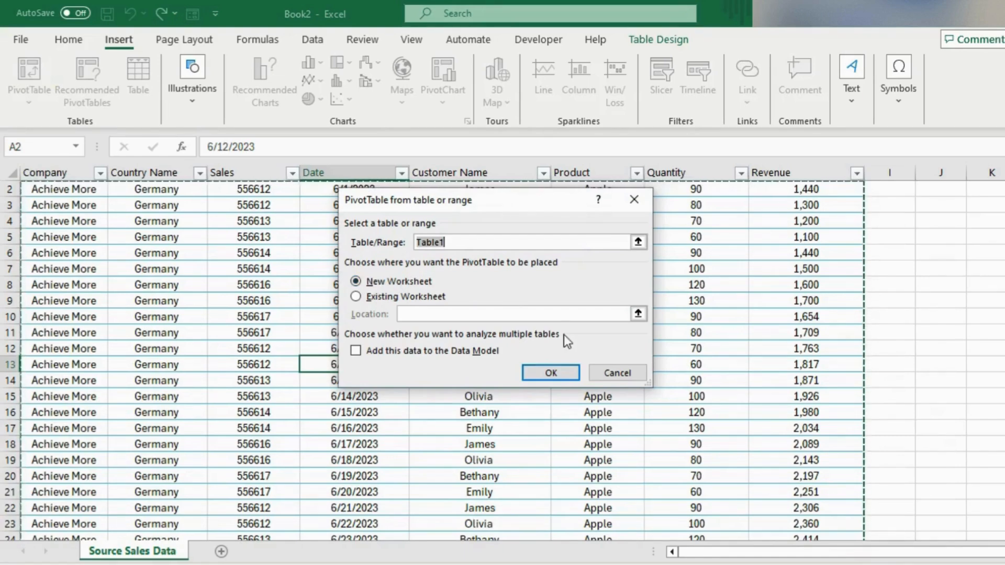
left_click(560, 369)
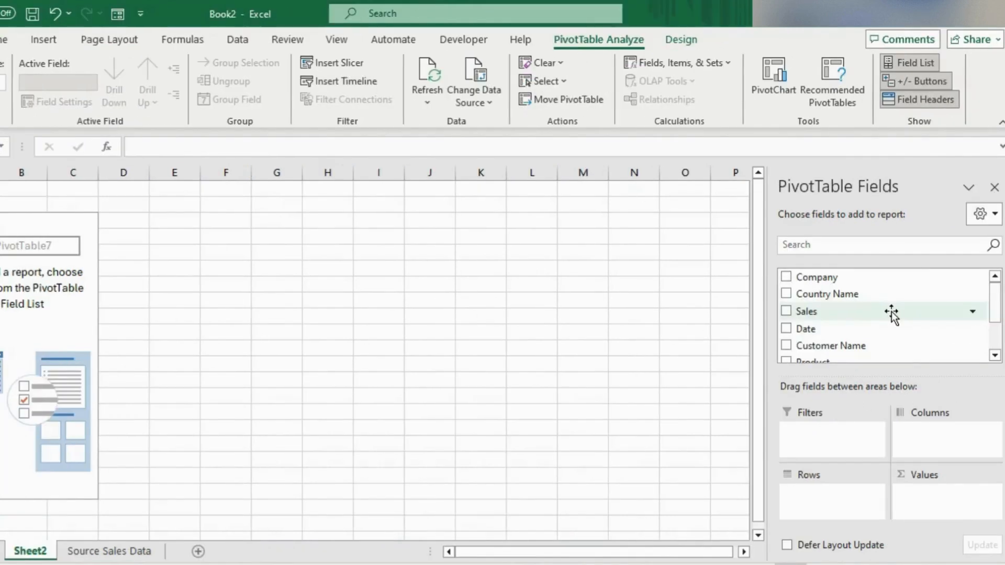
Lay out the PivotTable field list with the fields and areas sections side by side and widen the pane.
left_click(980, 213)
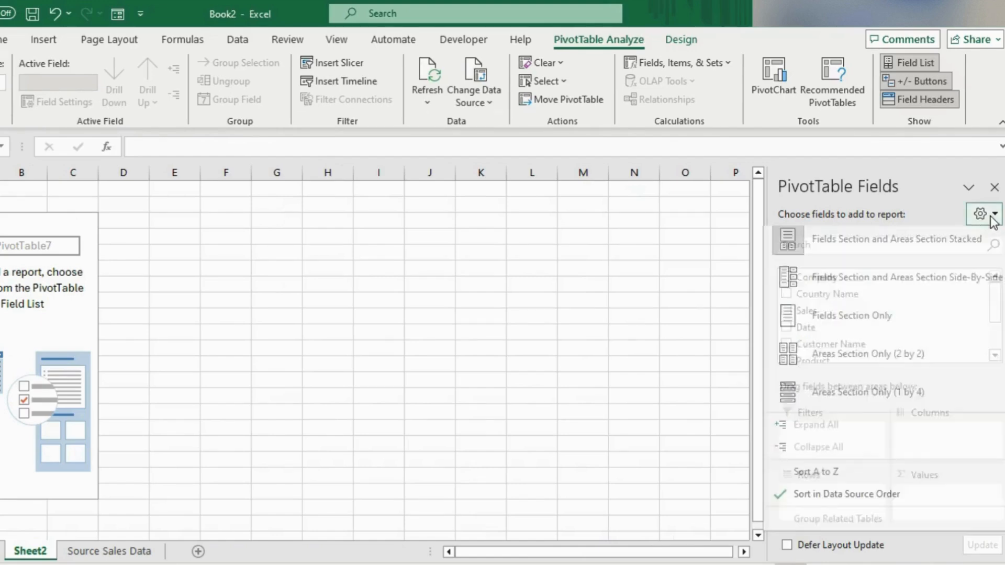
left_click(858, 294)
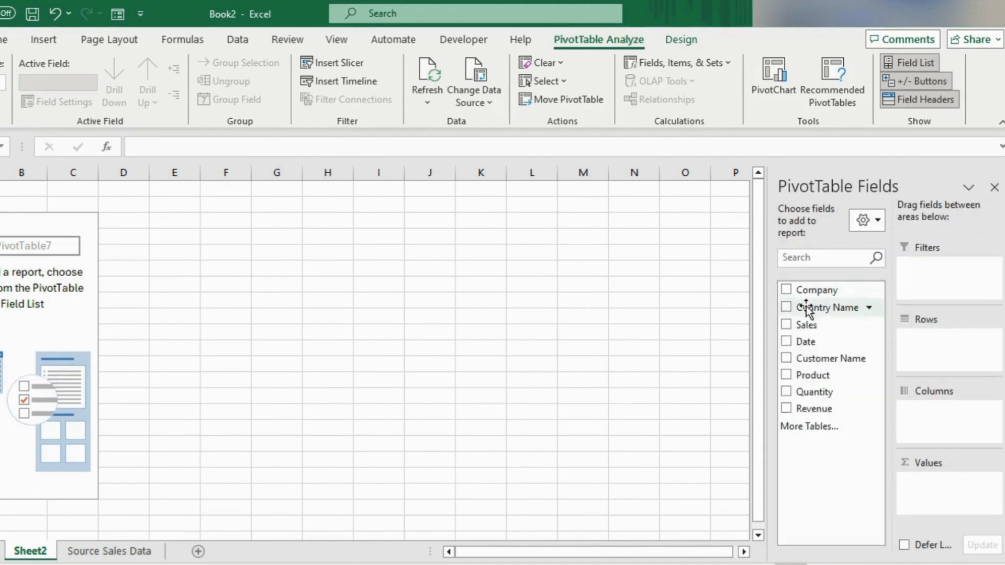
left_click_drag(765, 313, 685, 321)
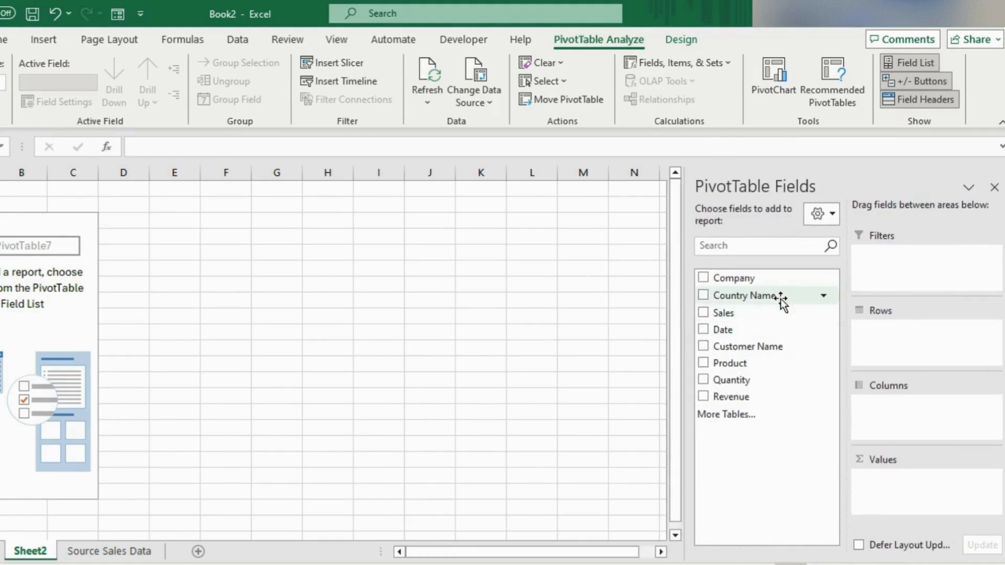
Sort the PivotTable field list A to Z and switch it back to data source order.
left_click(831, 214)
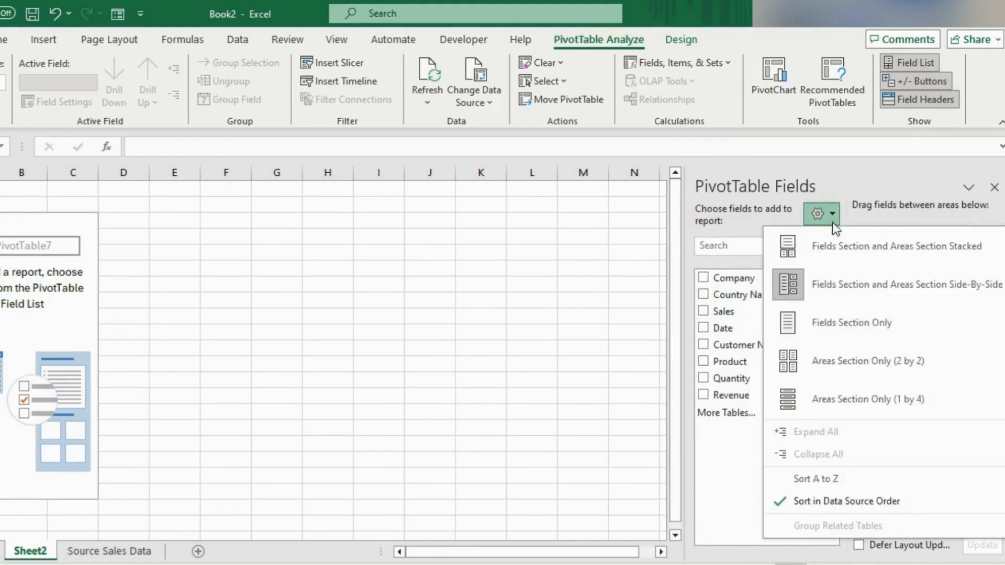
left_click(803, 479)
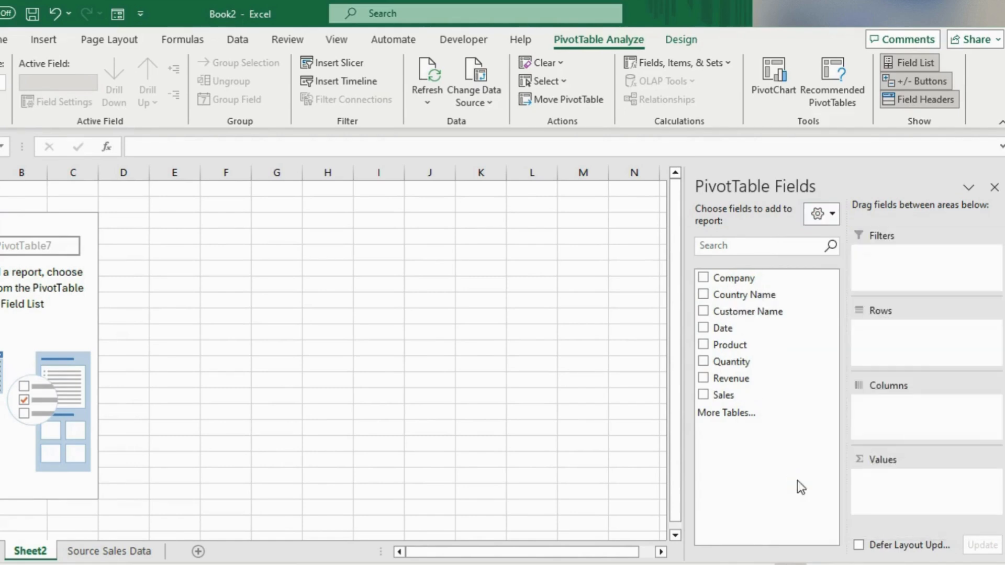
left_click(826, 215)
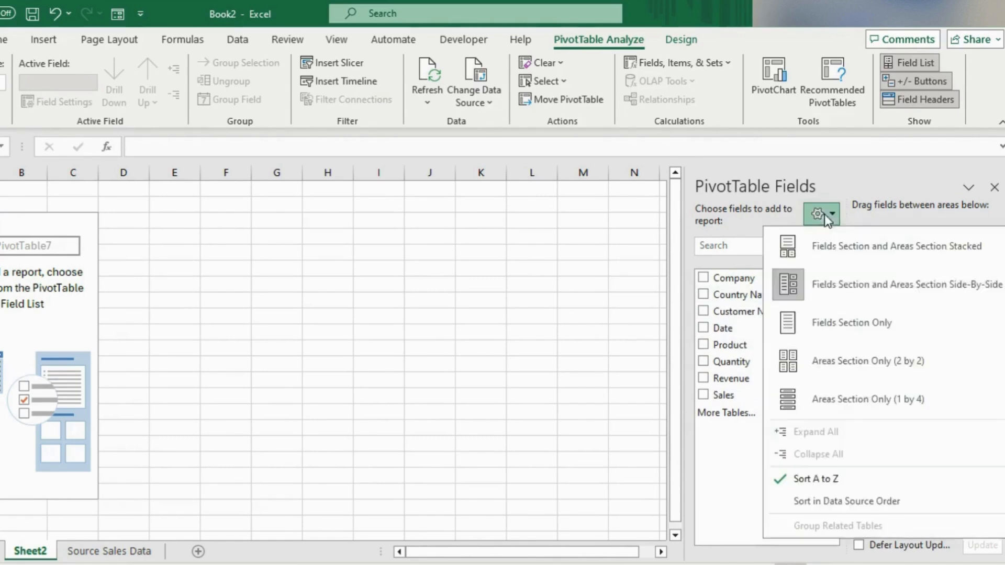
left_click(840, 502)
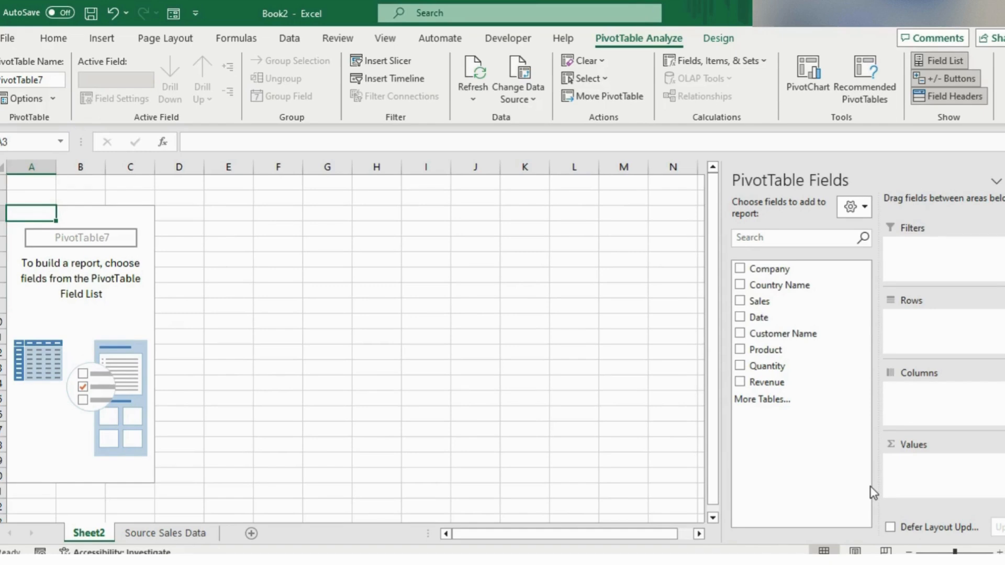
Build the PivotTable with Product as rows, Revenue as summed values and Customer Name as the report filter.
left_click_drag(768, 354, 906, 335)
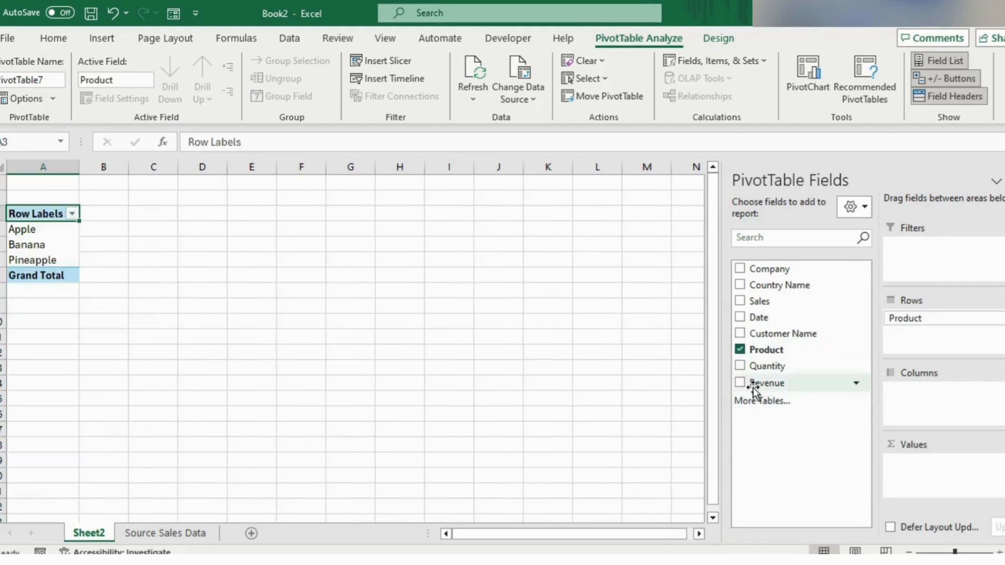
left_click_drag(752, 388, 937, 489)
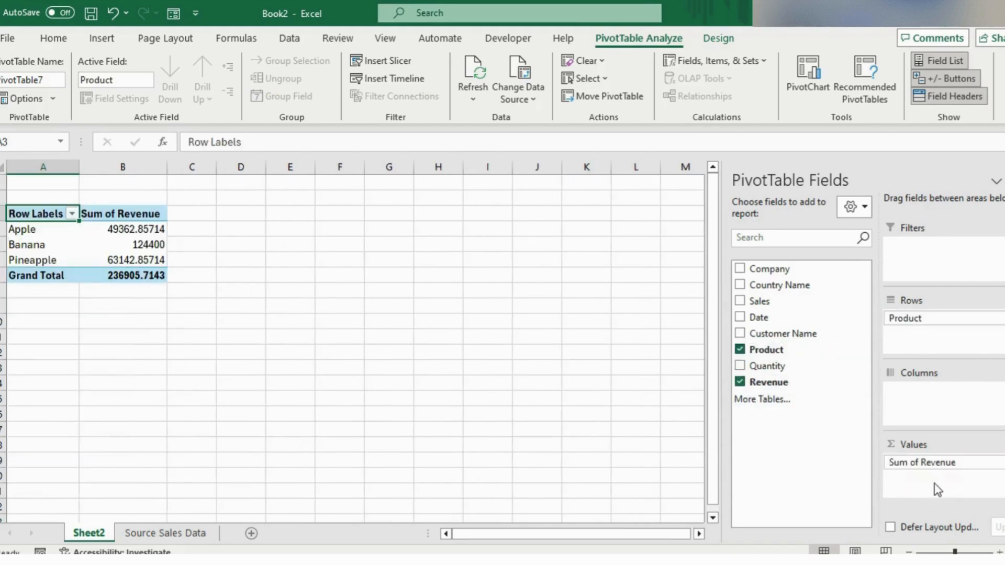
left_click_drag(782, 334, 921, 246)
Reduce the Sum of Revenue values, including the grand total, to zero decimal places.
left_click_drag(161, 229, 167, 275)
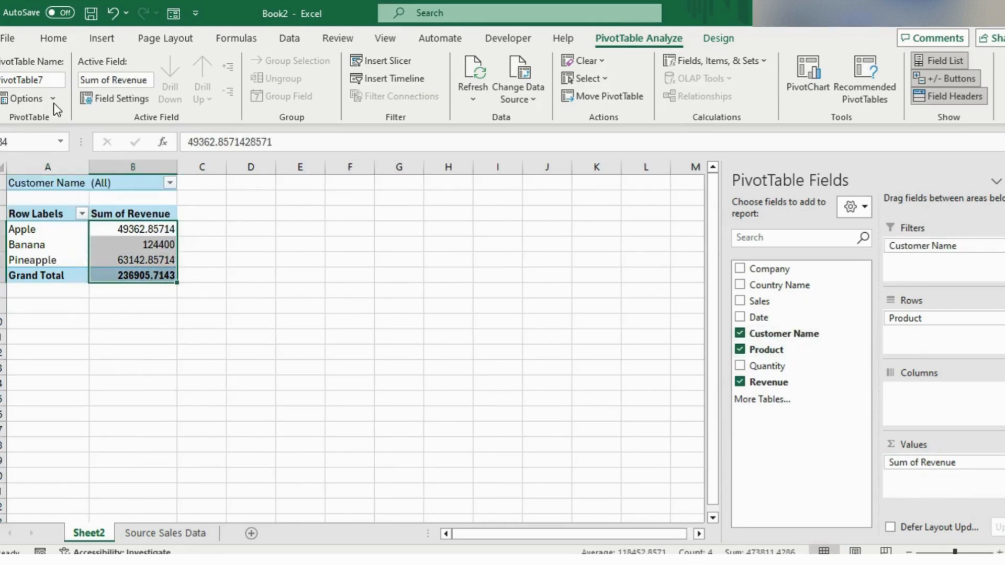
left_click(58, 42)
left_click(509, 91)
left_click(509, 91)
left_click(509, 92)
left_click(509, 91)
left_click(509, 91)
Format the selected revenue values in the Number category with the 1000 separator.
right_click(159, 244)
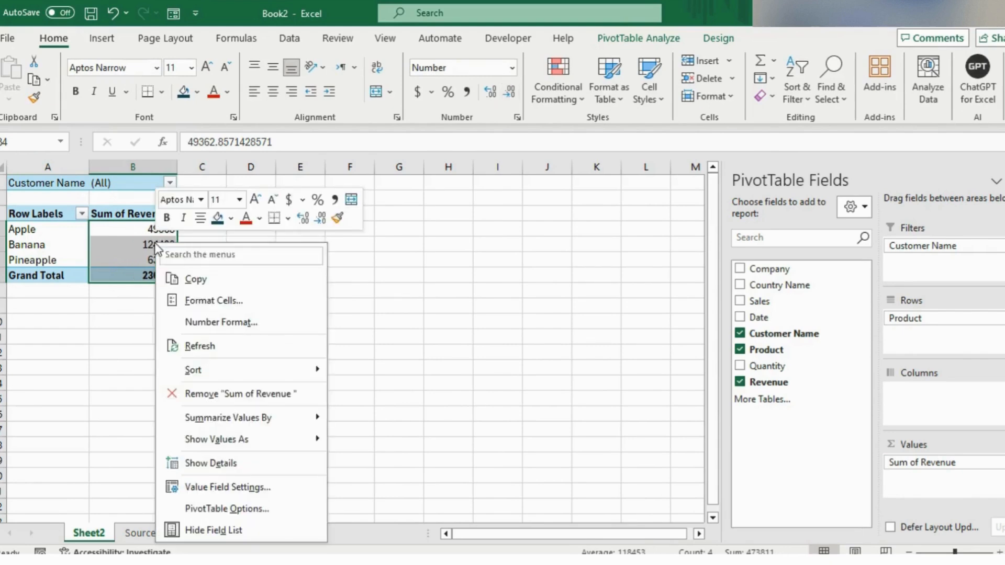
left_click(201, 302)
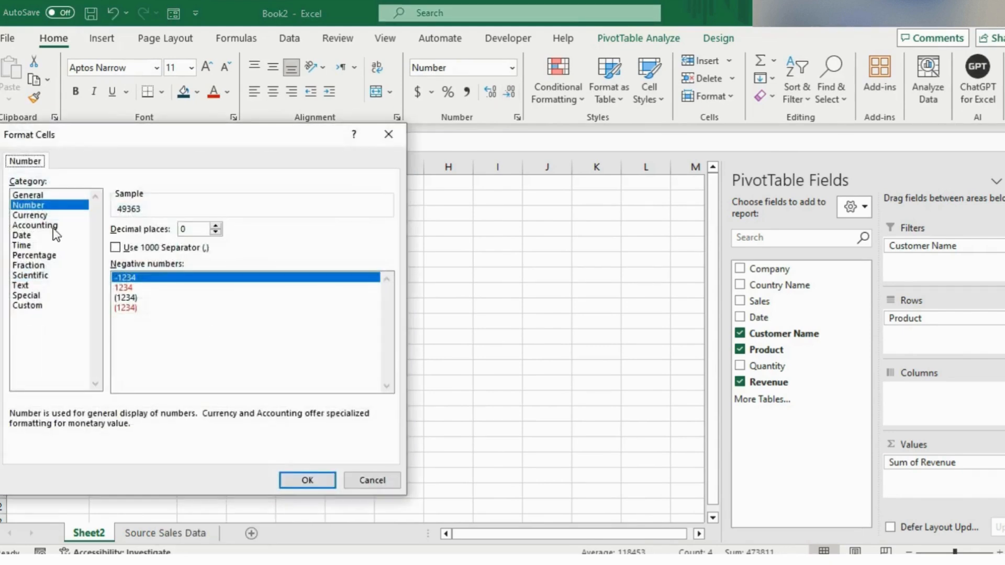
left_click(53, 217)
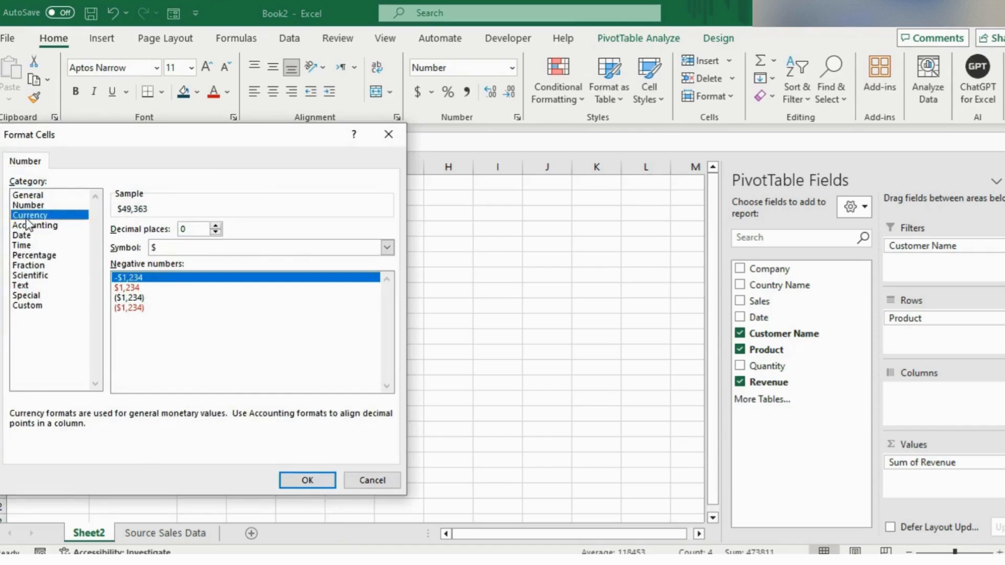
left_click(40, 205)
left_click(116, 248)
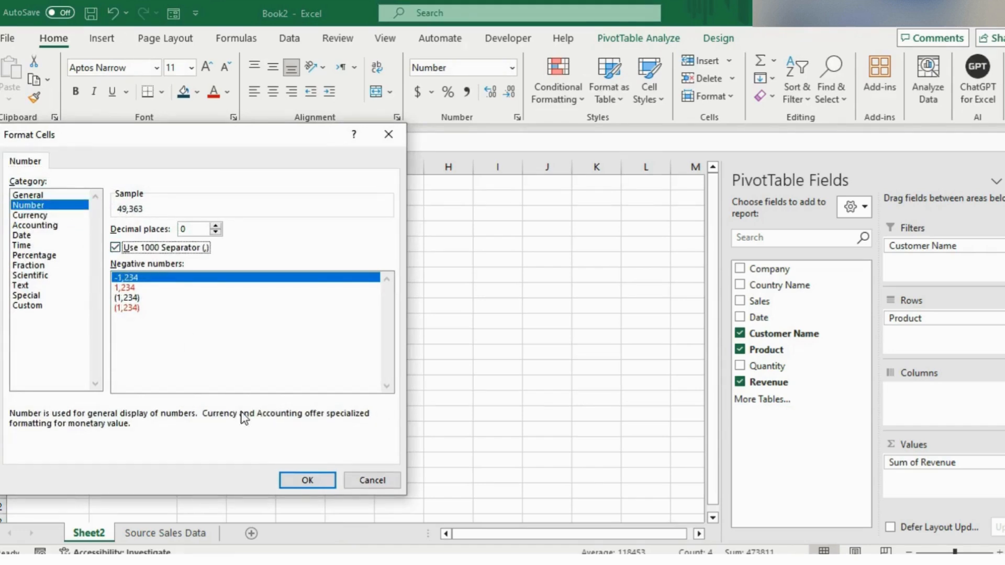
left_click(284, 475)
Sort the products by Sum of Revenue from largest to smallest.
left_click(145, 229)
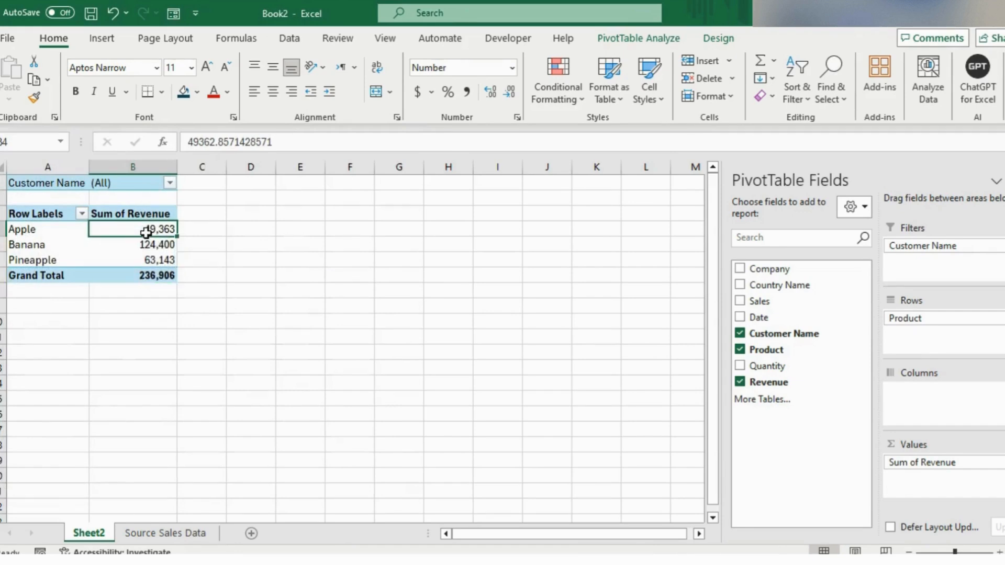
right_click(145, 229)
mouse_move(307, 370)
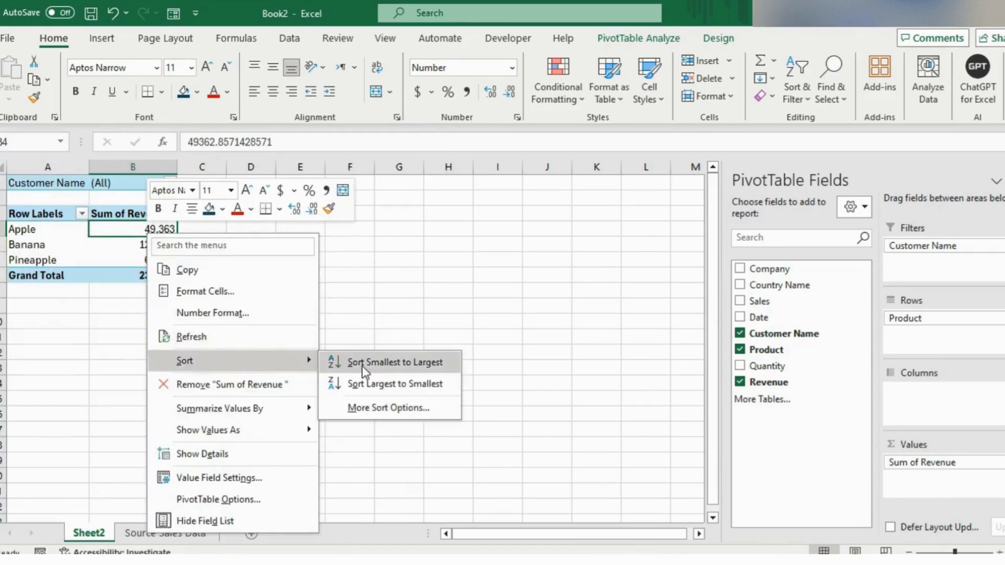
left_click(388, 378)
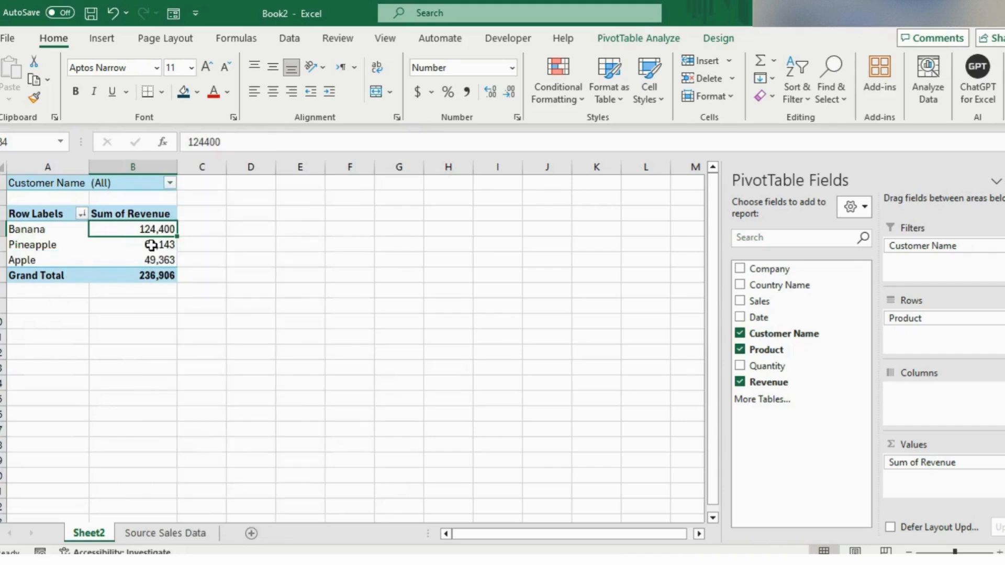
Examine the grand total cell and the choices in the Customer Name report filter.
left_click(120, 275)
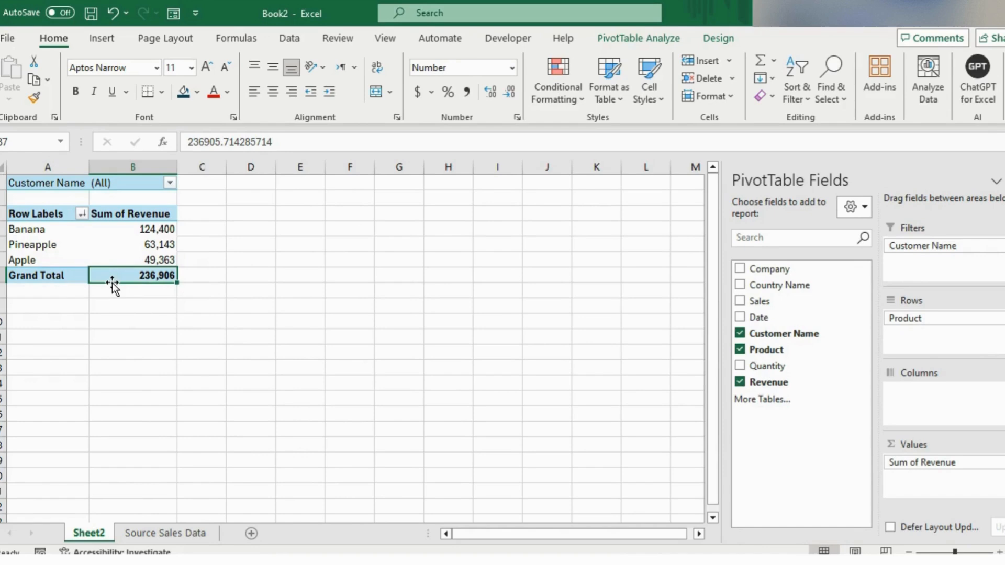
left_click(171, 184)
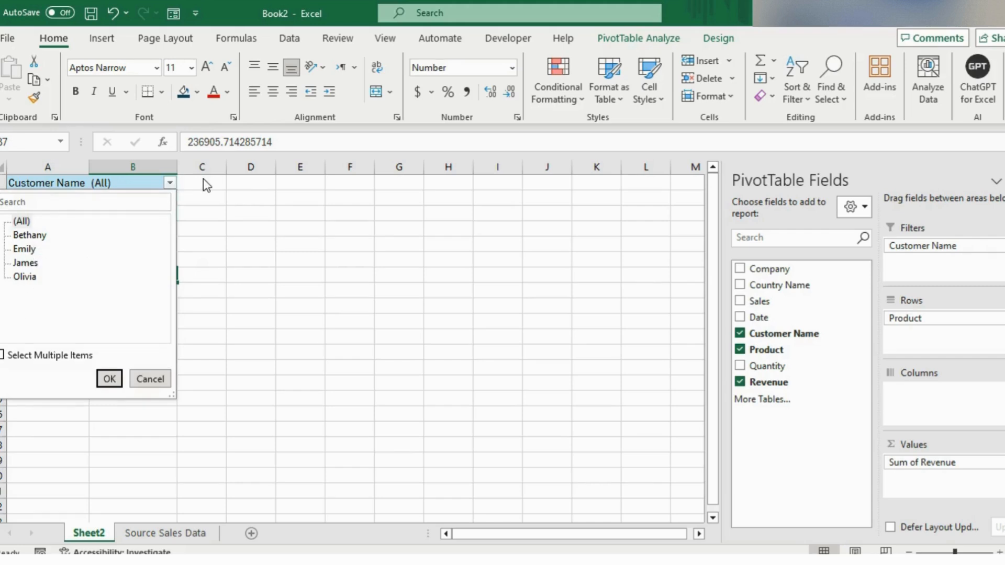
left_click(142, 182)
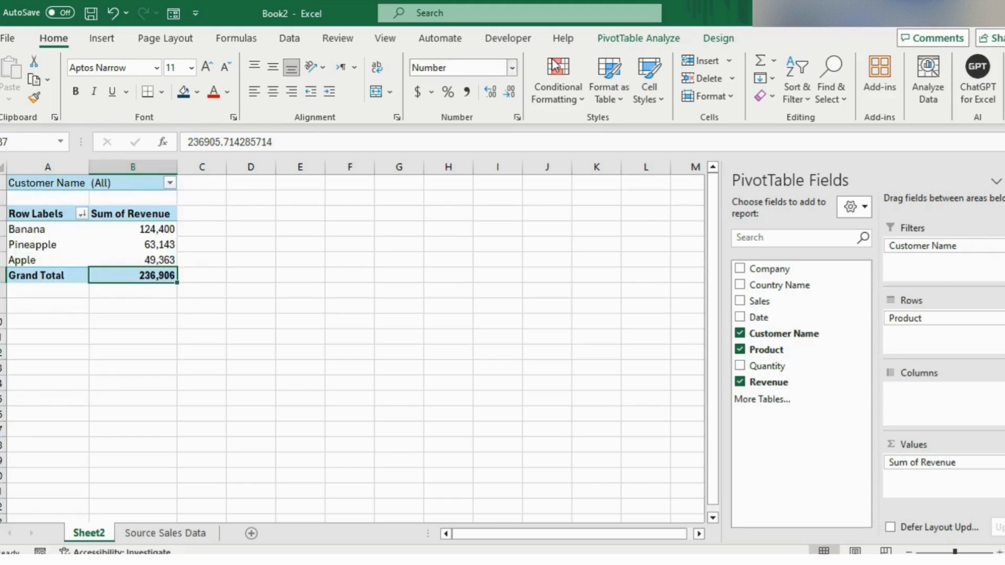
Generate a separate PivotTable sheet for each customer by showing the report filter pages of Customer Name.
left_click(628, 46)
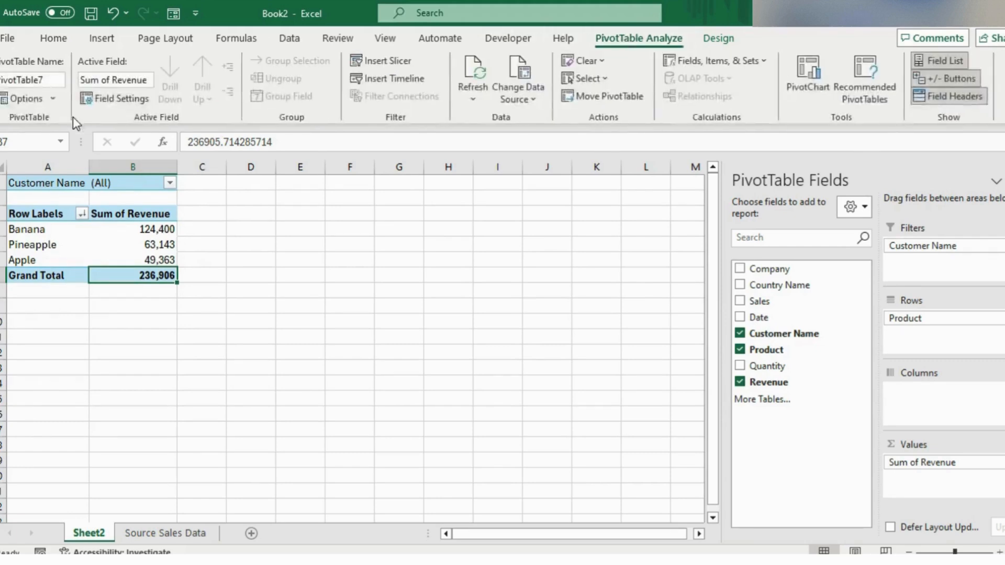
left_click(52, 99)
left_click(58, 135)
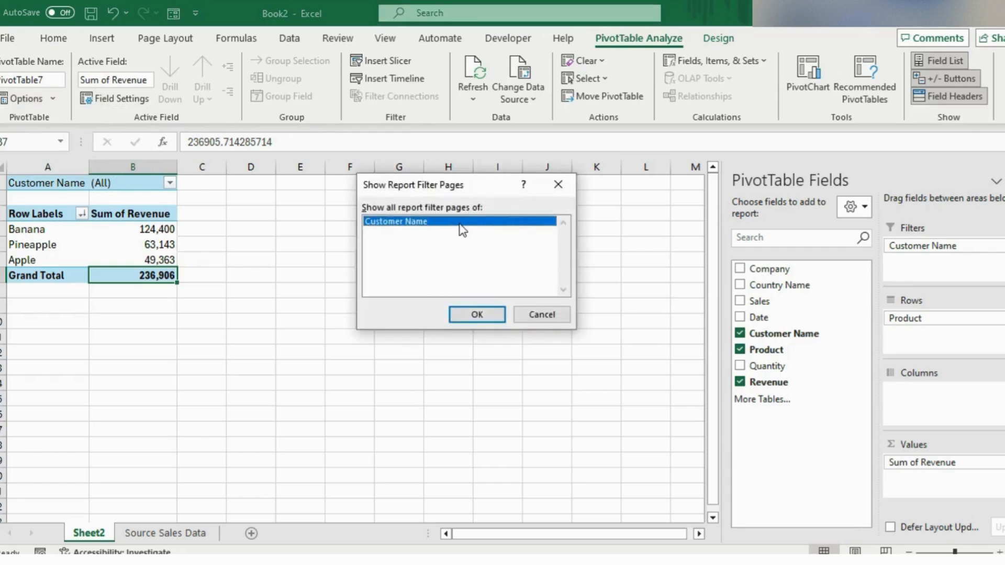
left_click(471, 313)
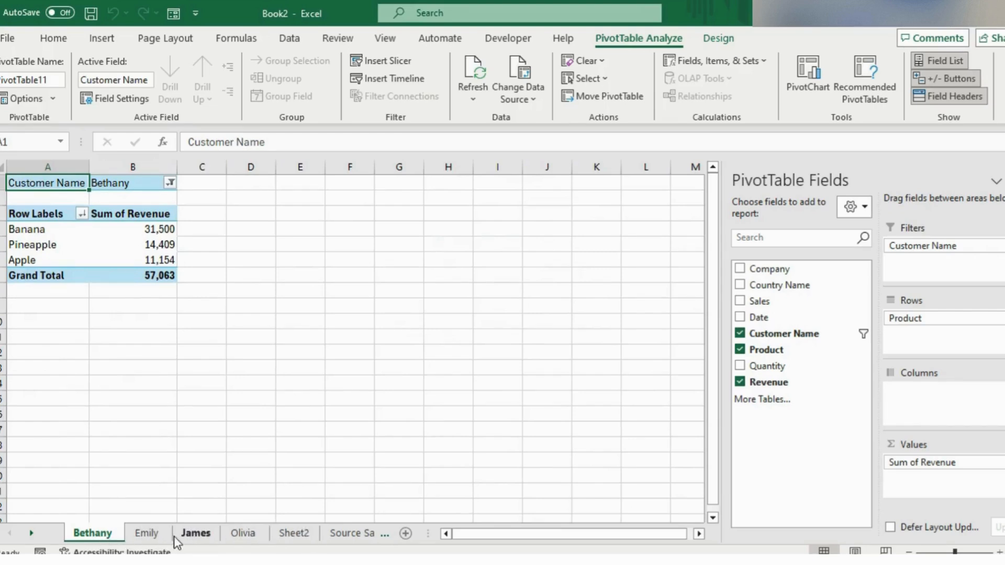
Review the PivotTables on the third and fourth customer sheets and return to Sheet2.
left_click(194, 539)
left_click(235, 539)
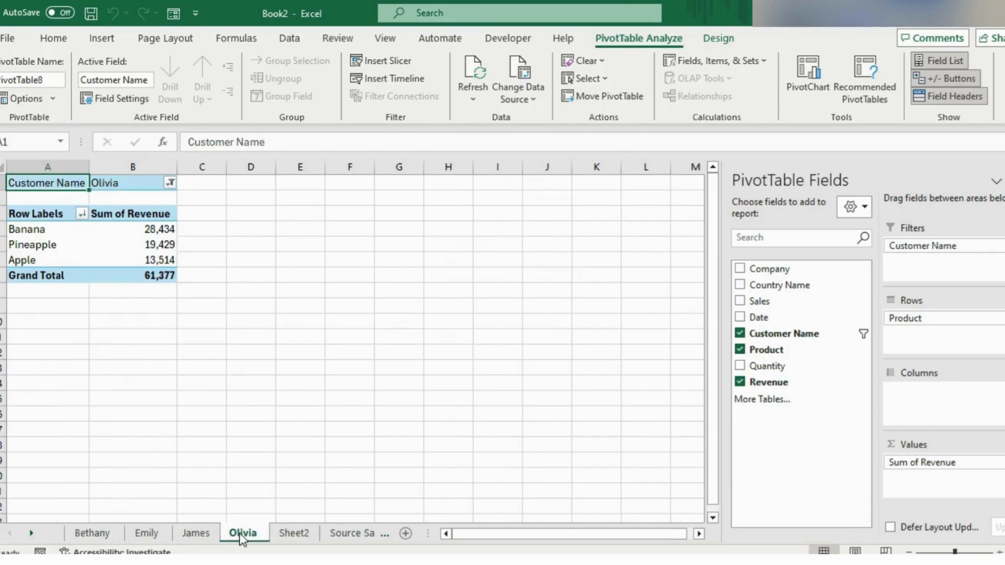
left_click(294, 535)
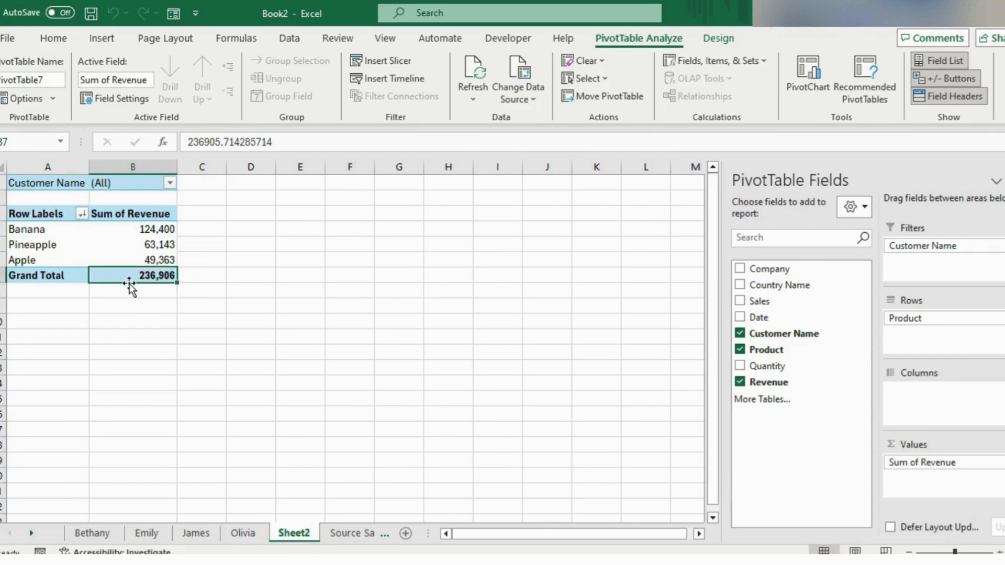
Add a data bar conditional formatting rule to all cells showing "Sum of Revenue" values, displaying only the bars.
left_click(150, 231)
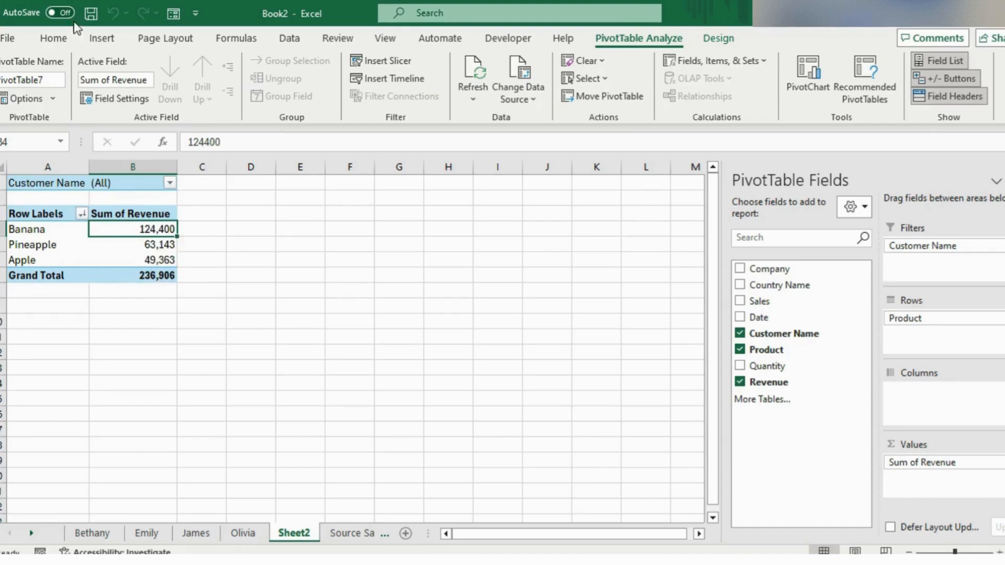
left_click(53, 40)
left_click(558, 97)
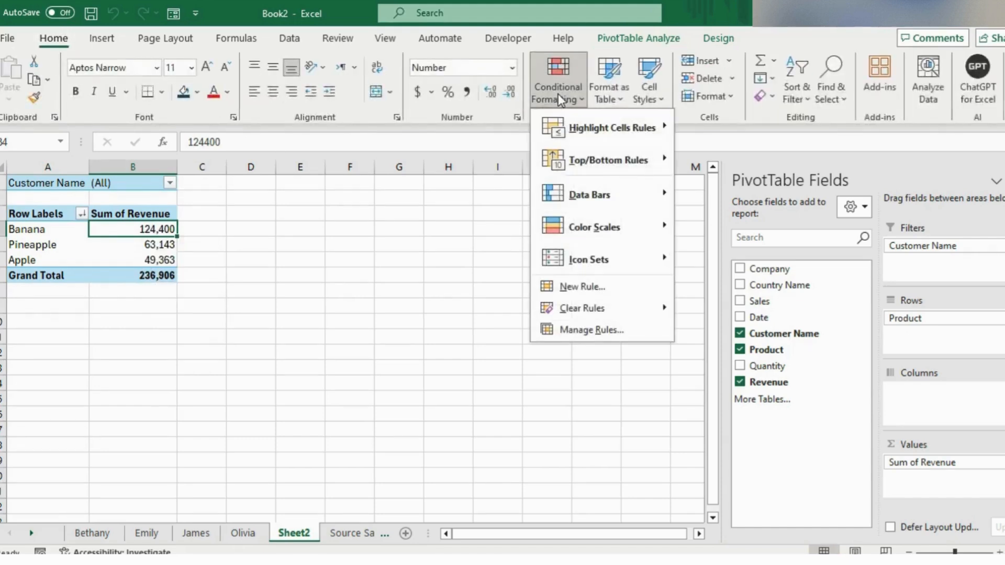
mouse_move(630, 193)
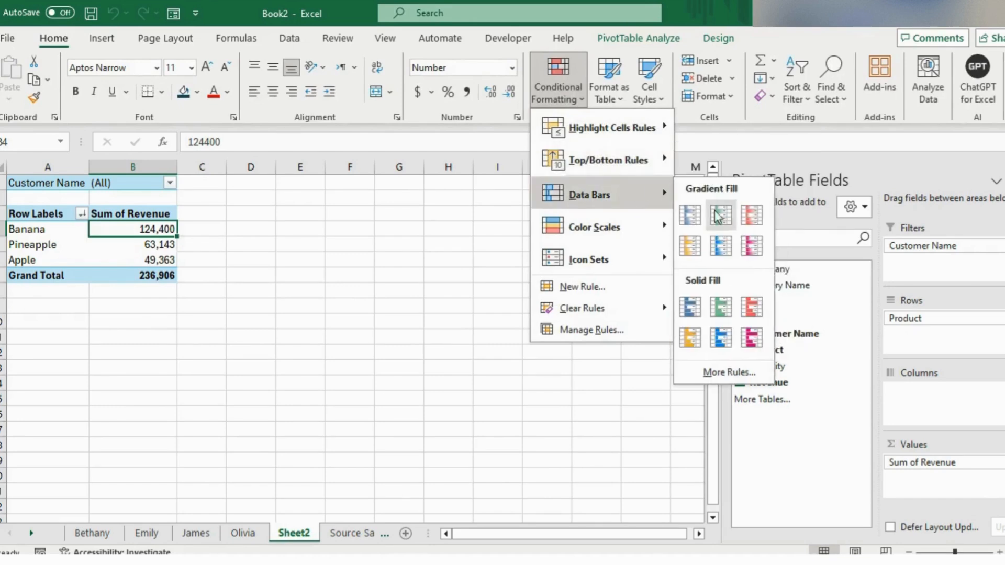
left_click(717, 371)
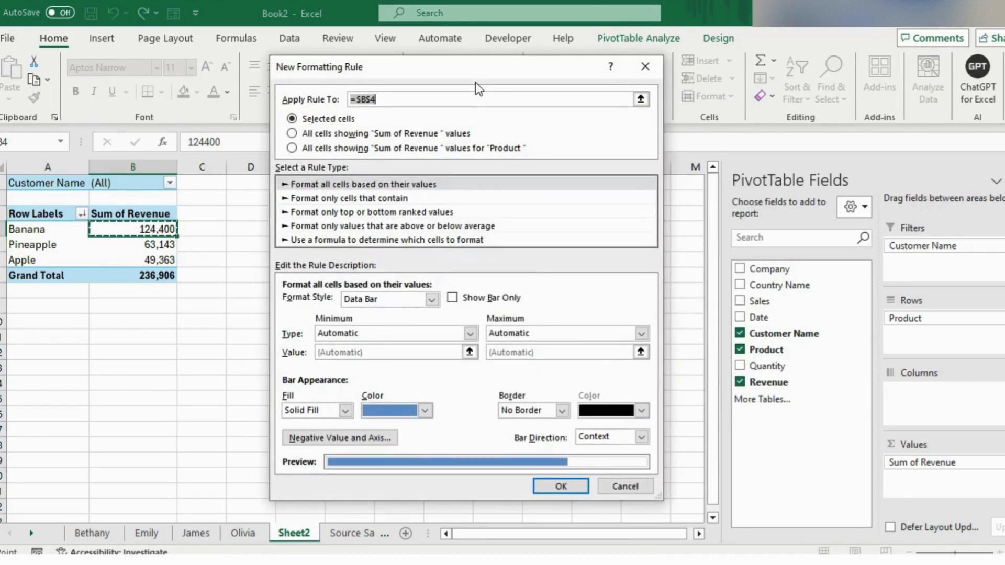
left_click(291, 134)
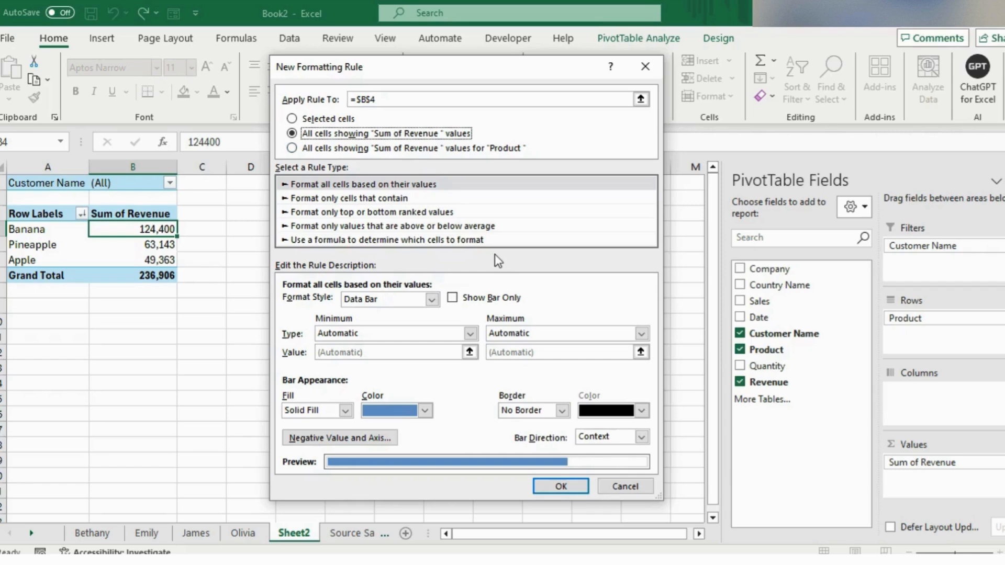
left_click(451, 299)
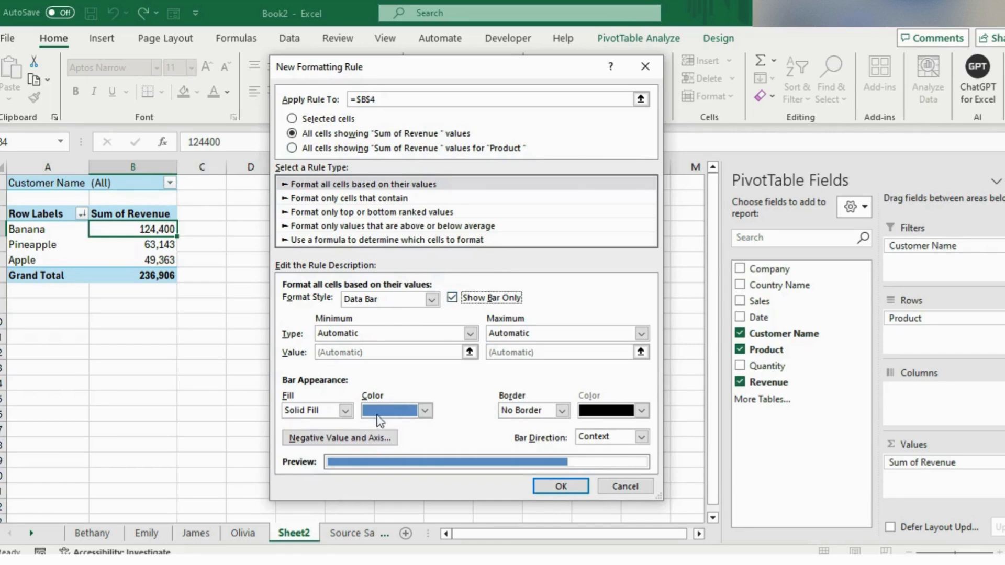
left_click(573, 484)
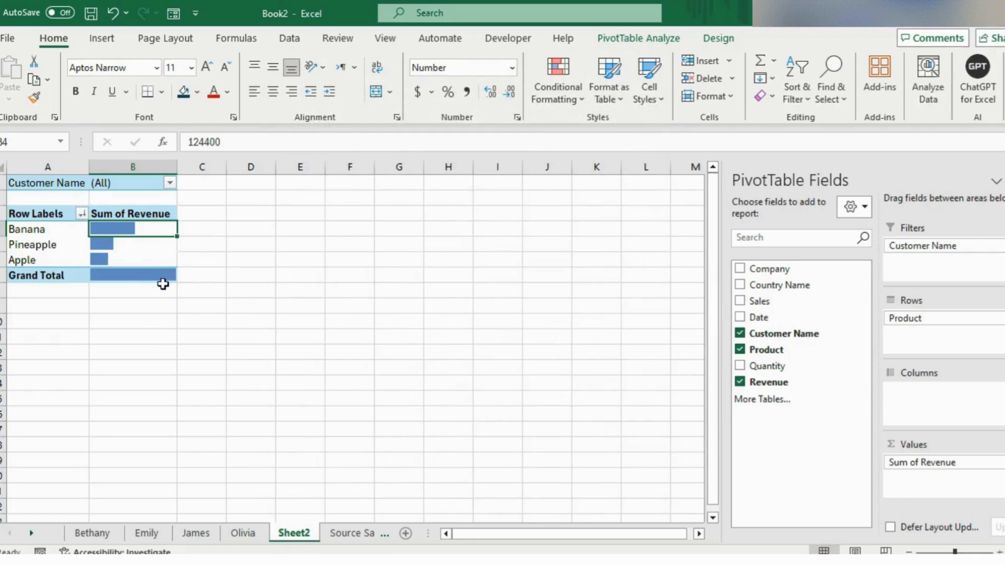
Replace the "Sum of Revenue" header above the data bars with a blank space and refresh the PivotTable.
key("Up")
key("BackSpace")
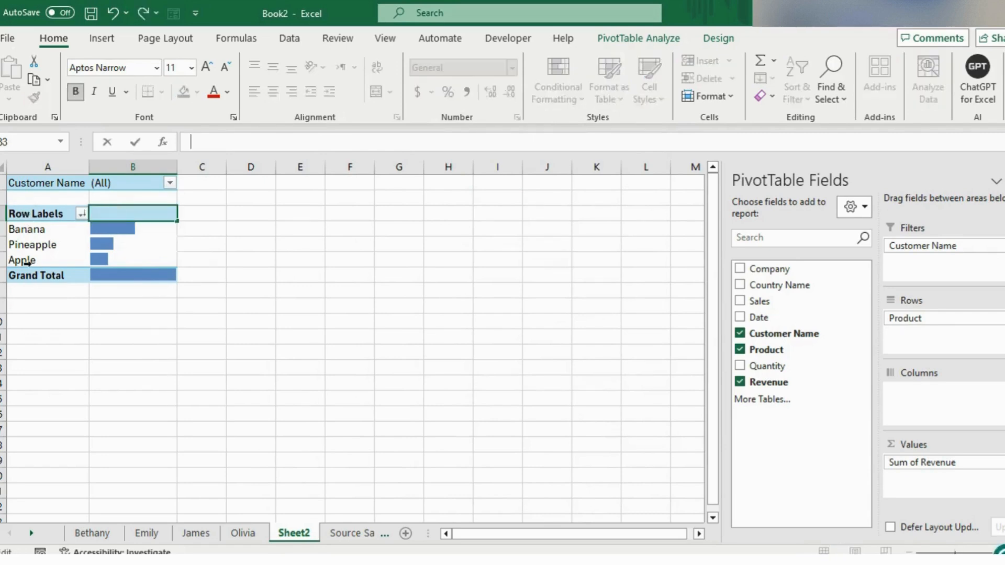
left_click(49, 232)
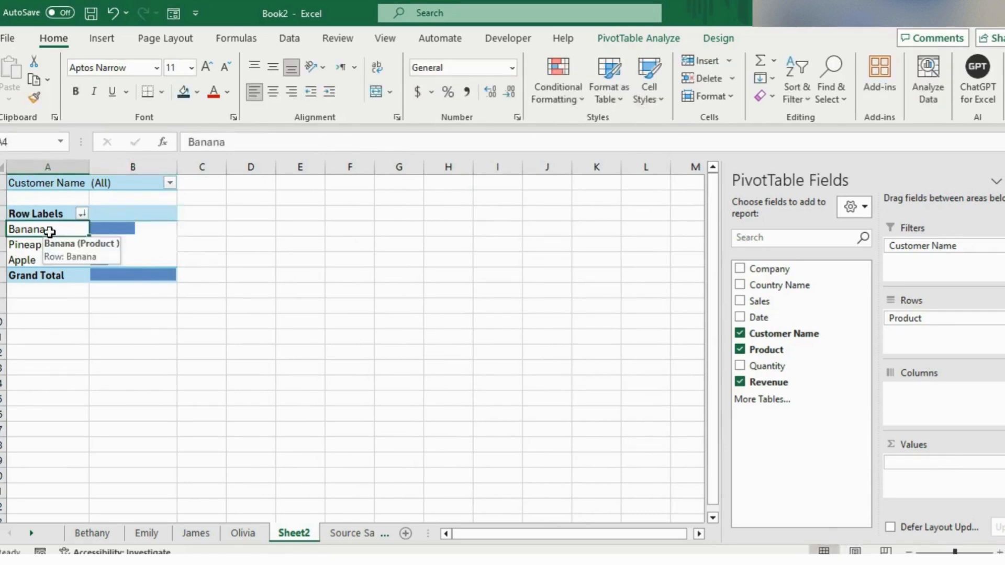
right_click(56, 240)
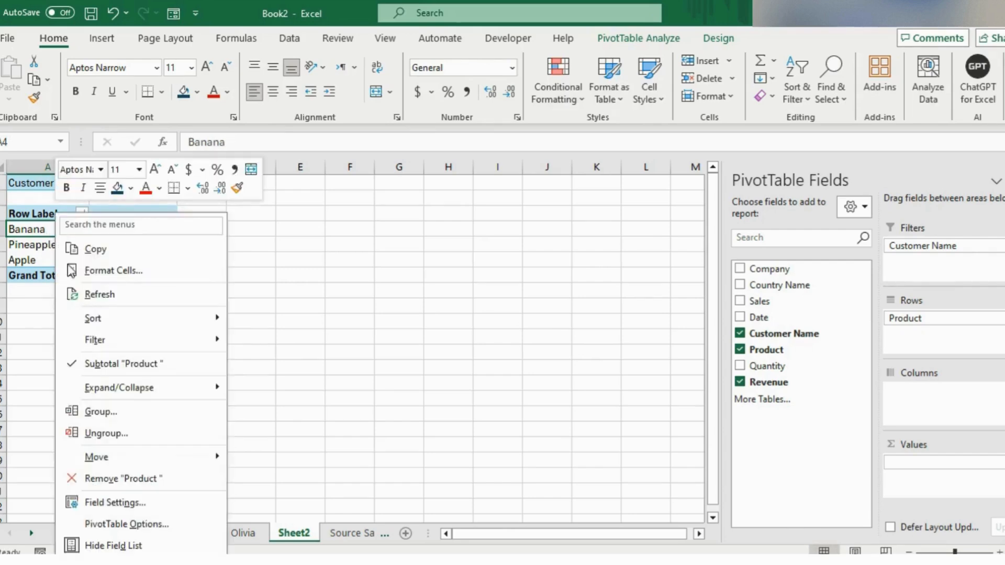
left_click(85, 294)
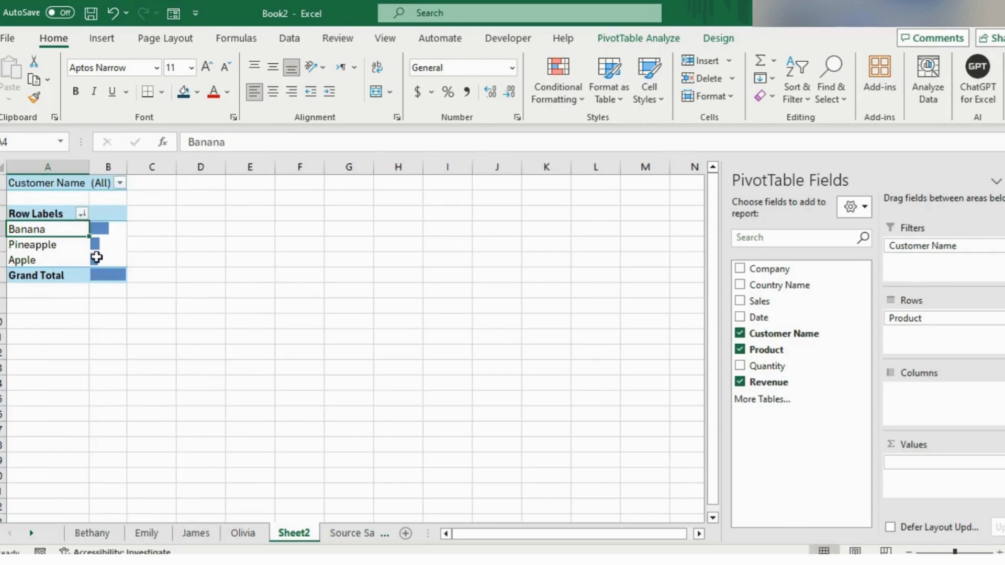
Turn off autofitting of column widths on update in the PivotTable options.
mouse_move(97, 257)
left_click(657, 38)
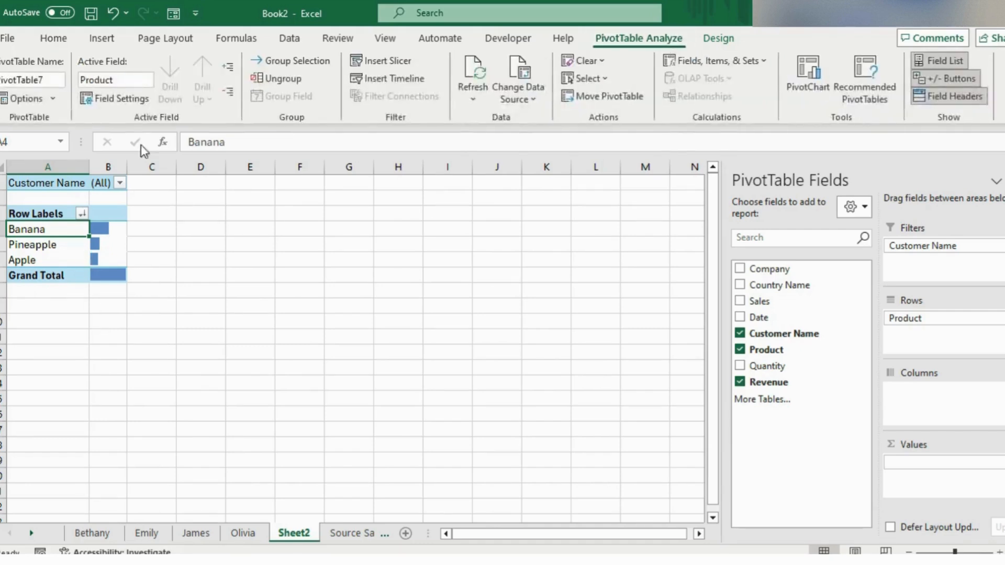
left_click(47, 100)
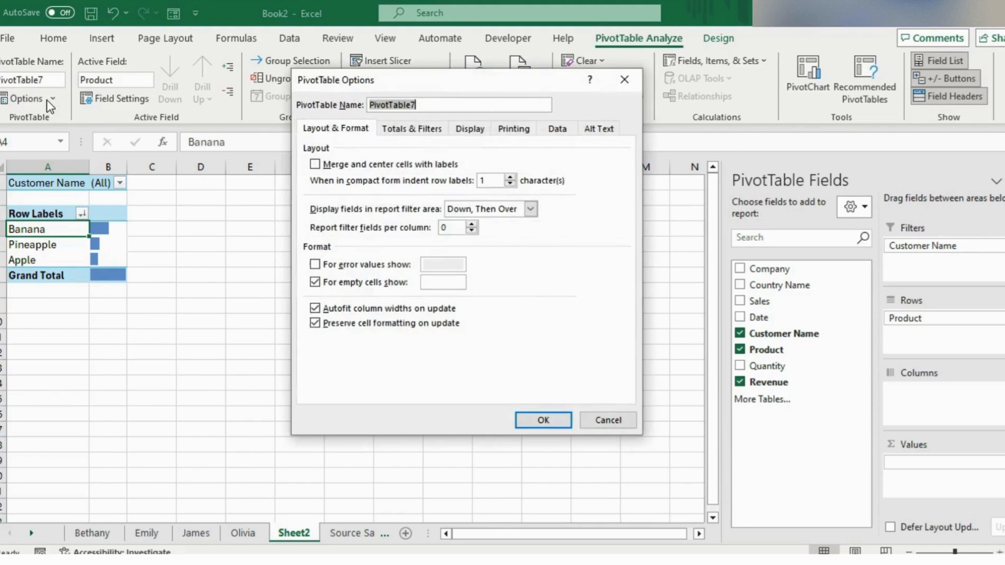
left_click(314, 309)
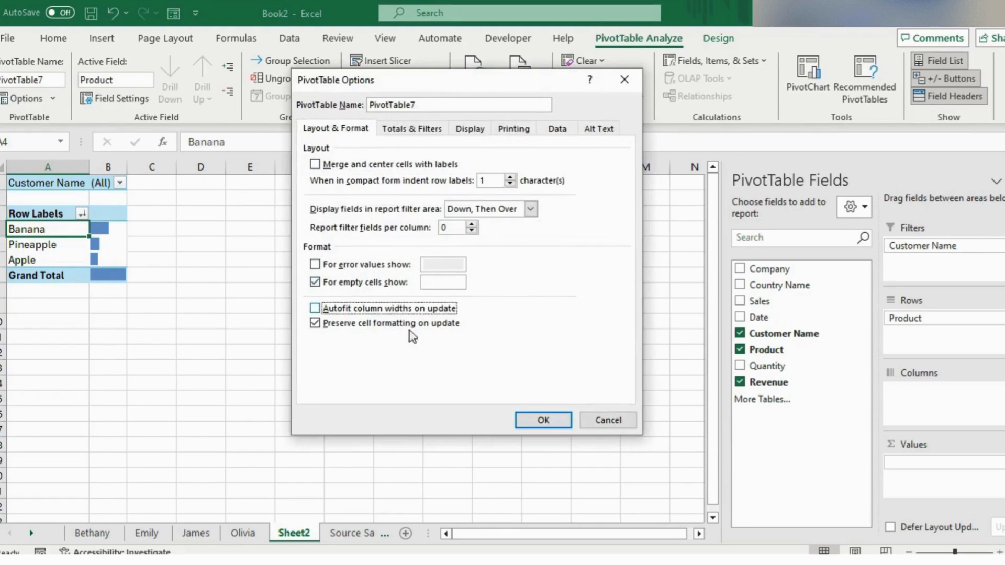
left_click(539, 420)
Widen column B to lengthen the data bars and refresh the PivotTable.
left_click_drag(128, 165, 184, 179)
right_click(69, 228)
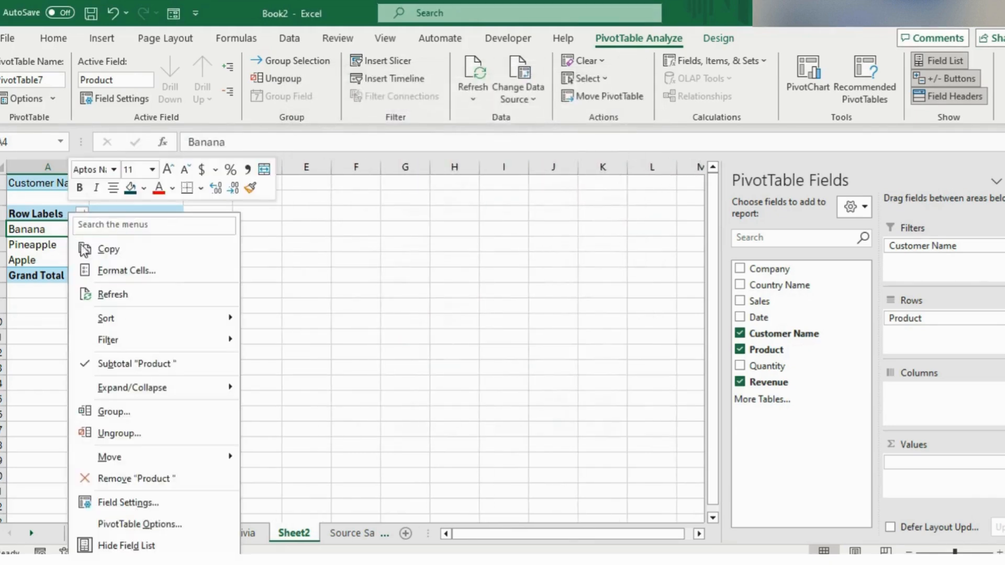
left_click(139, 294)
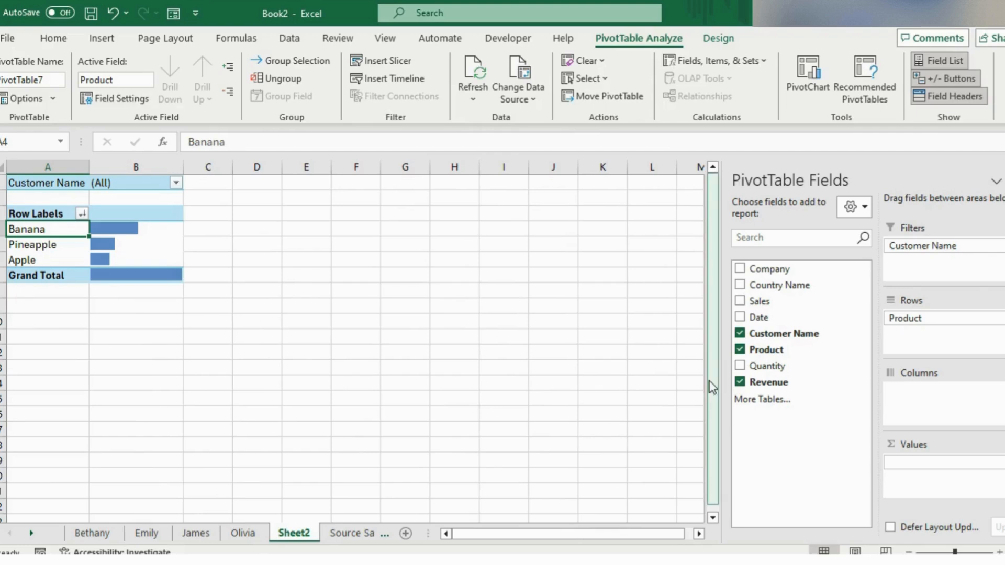
Add Revenue to the values area again beside the data bar column and widen column C.
left_click_drag(757, 385, 920, 477)
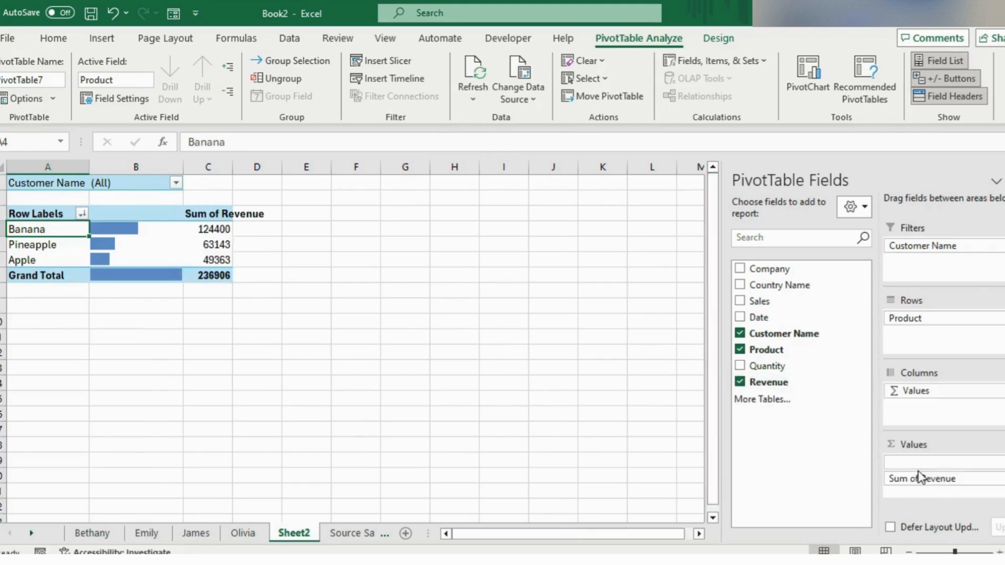
left_click_drag(233, 167, 282, 167)
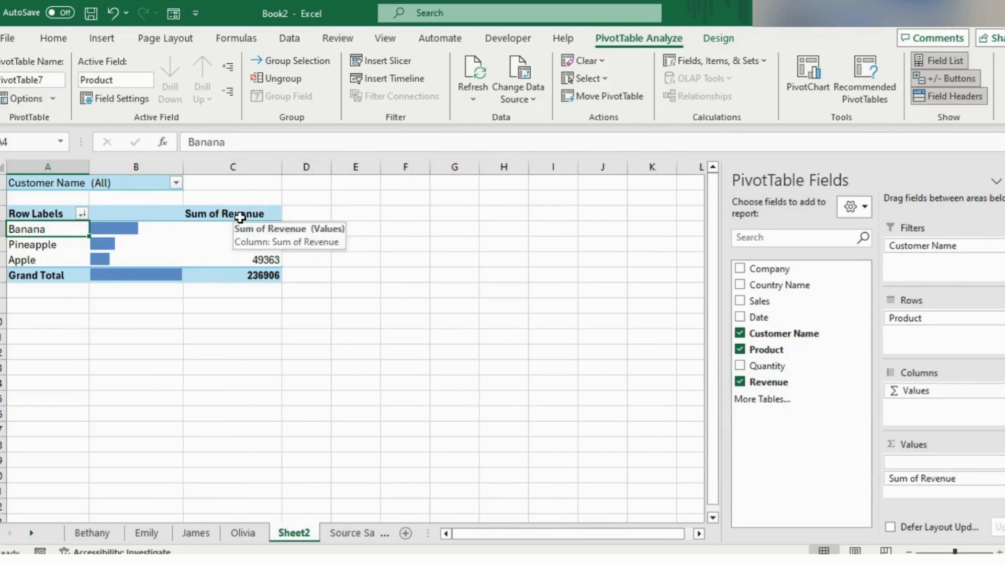
Reduce the values area to a single Sum of Revenue field without data bars.
left_click(239, 218)
left_click_drag(283, 243, 741, 398)
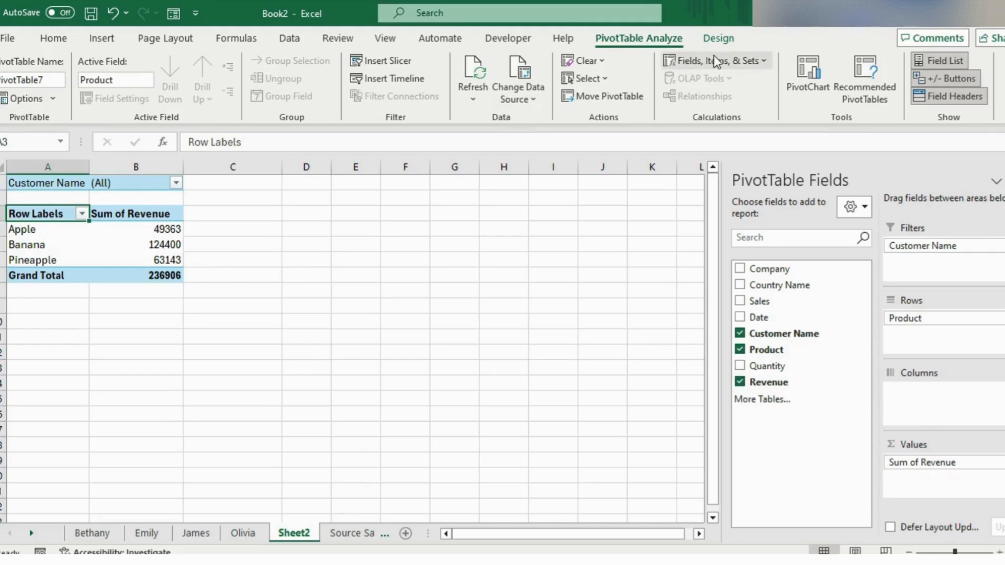
Insert a calculated field named "Adjusted Revenue" with the formula ='Revenue '*(1+10%).
left_click(760, 66)
left_click(733, 82)
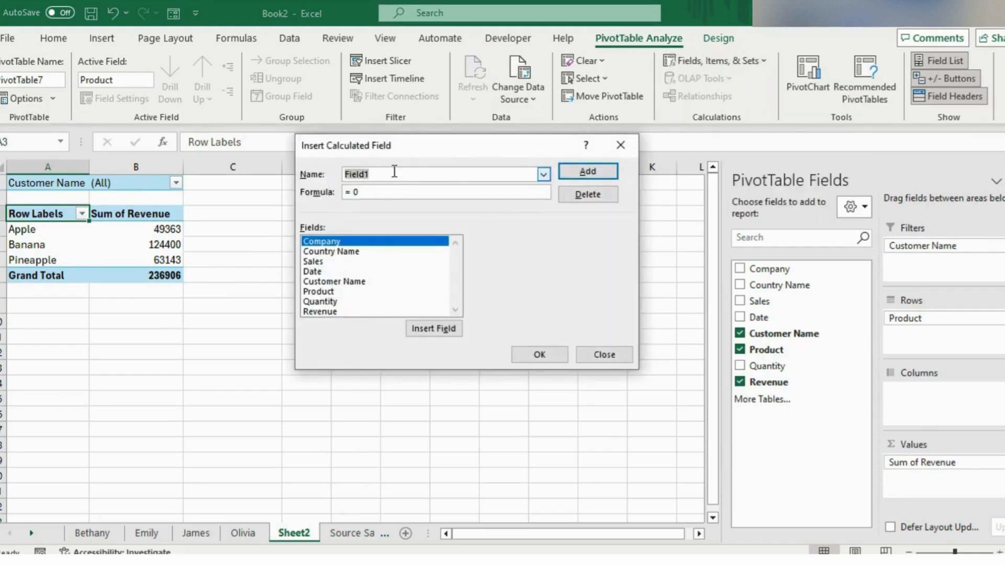
type("Adj")
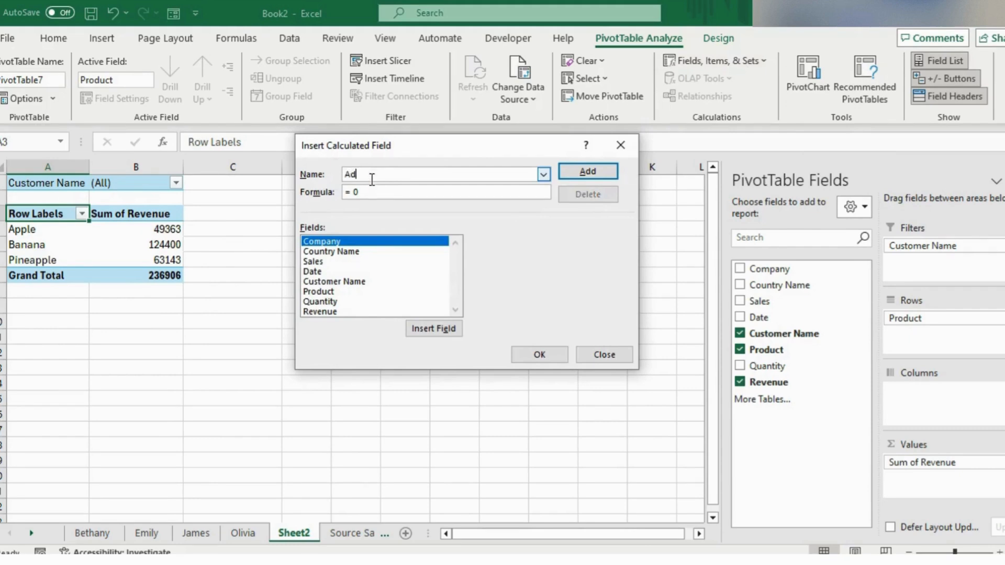
type("usted Revenue")
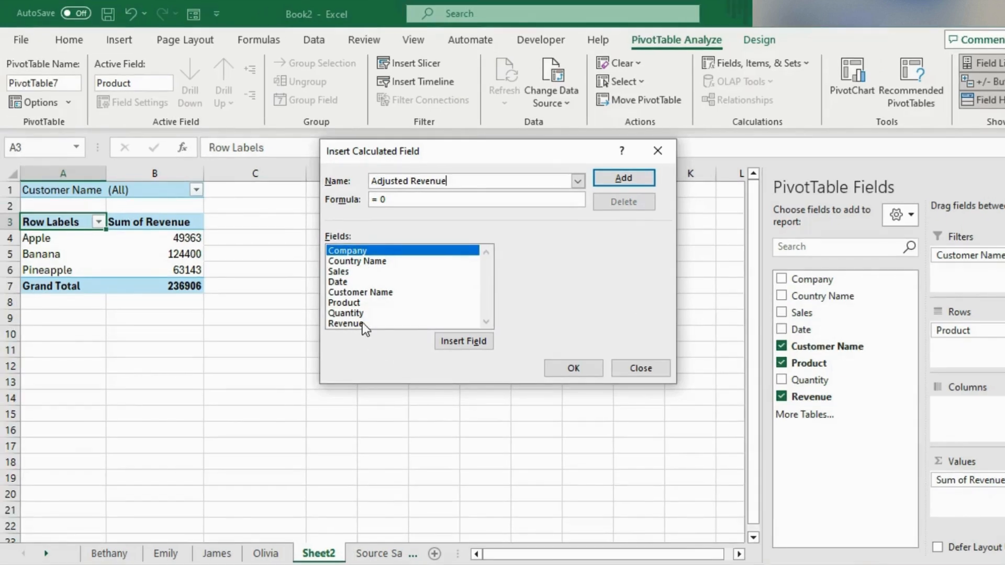
double_click(362, 323)
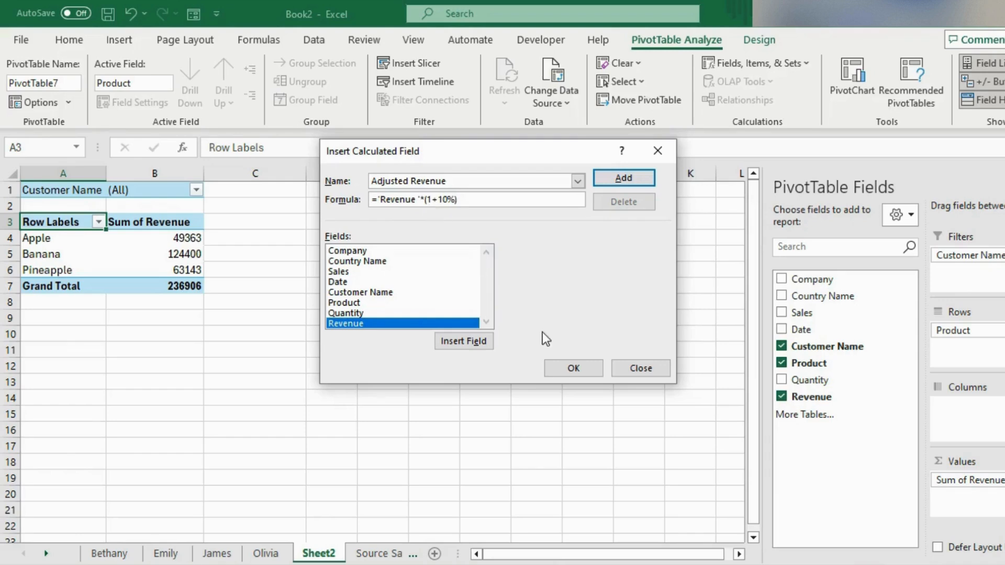
left_click(637, 179)
scroll(369, 308, "down", 1)
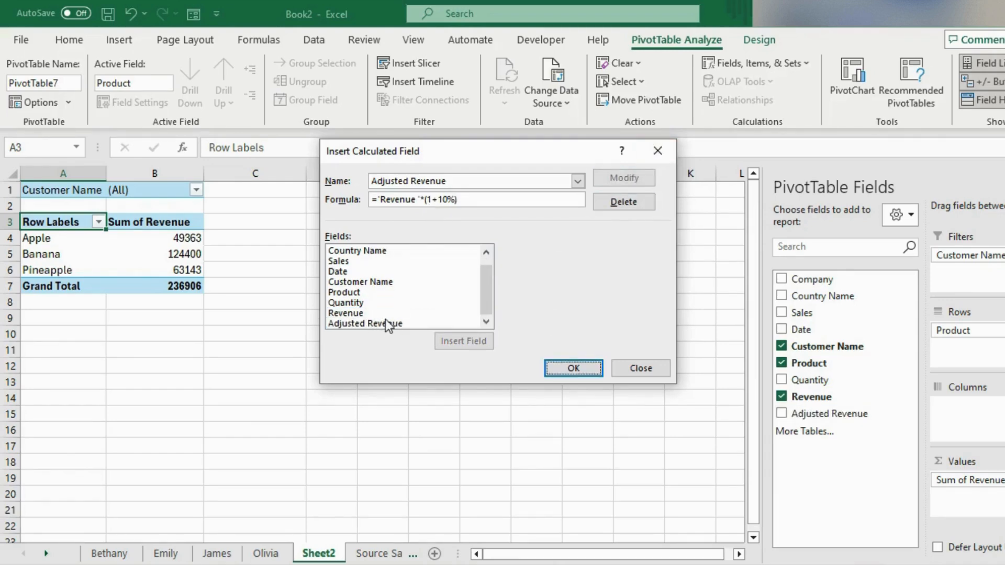
left_click(570, 367)
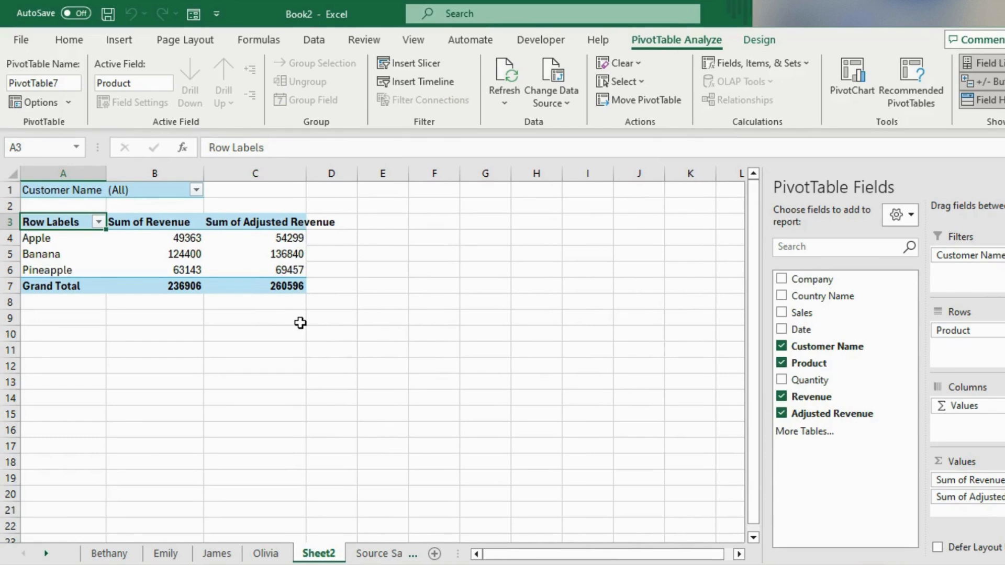
Delete the Adjusted Revenue calculated field from the PivotTable.
left_click(789, 67)
left_click(781, 87)
left_click(584, 183)
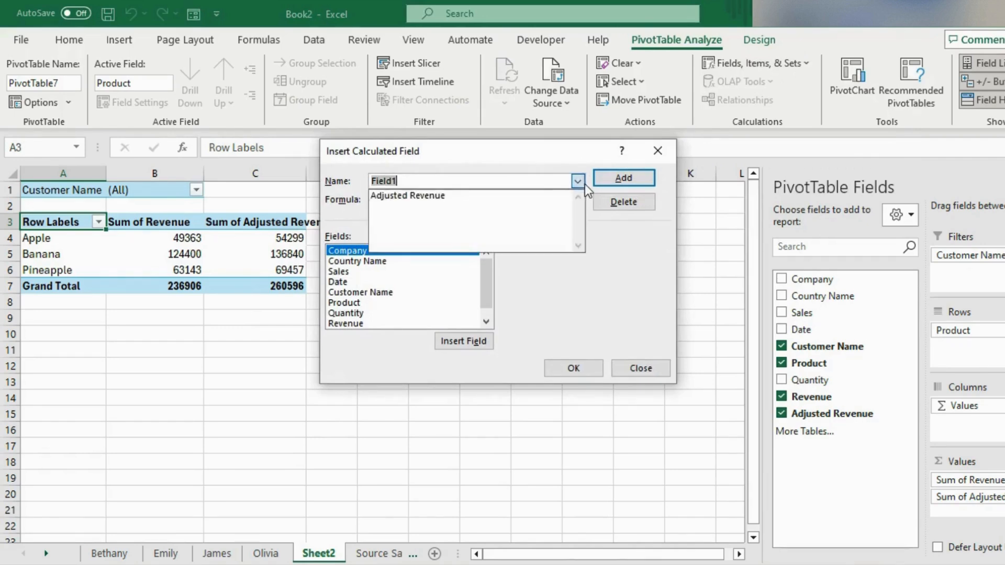
left_click(428, 194)
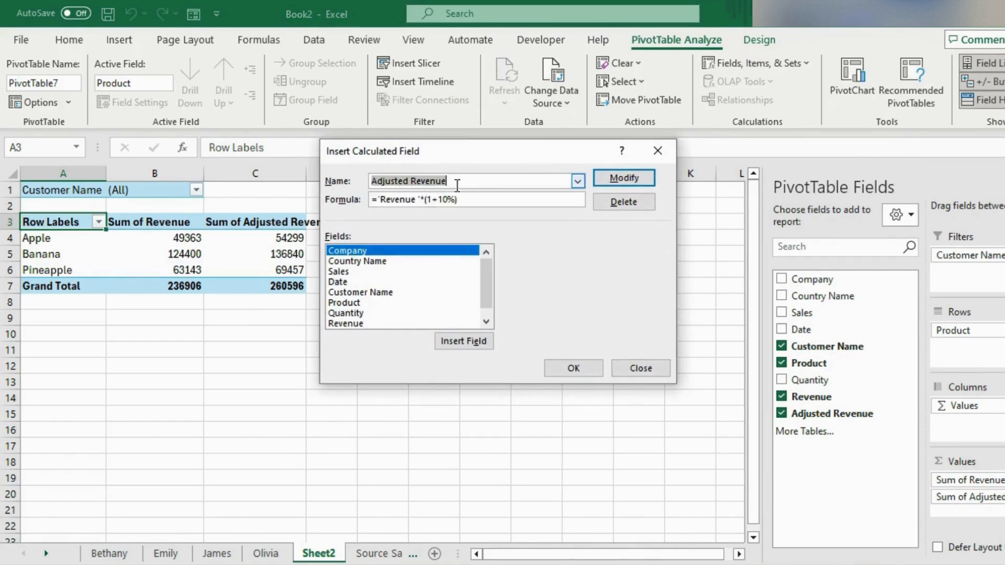
left_click(618, 204)
left_click(590, 366)
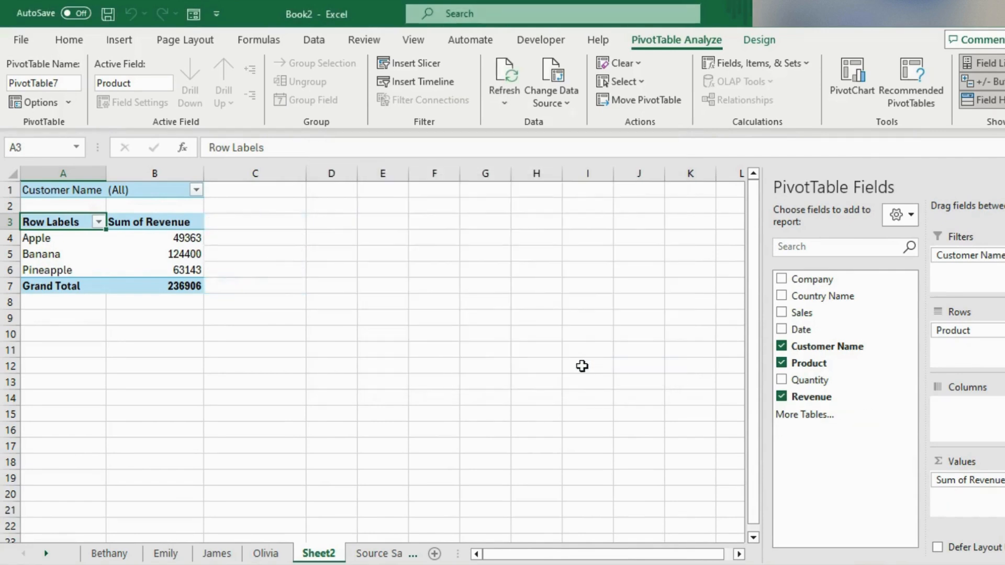
Examine the daily dates in the Source Sales Data sheet and return to Sheet2.
left_click(125, 264)
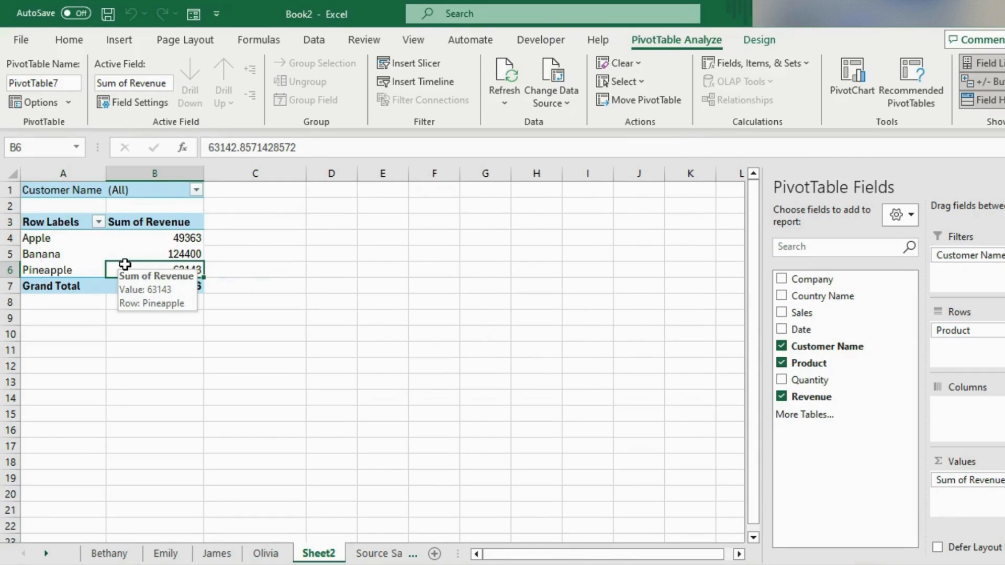
left_click(125, 308)
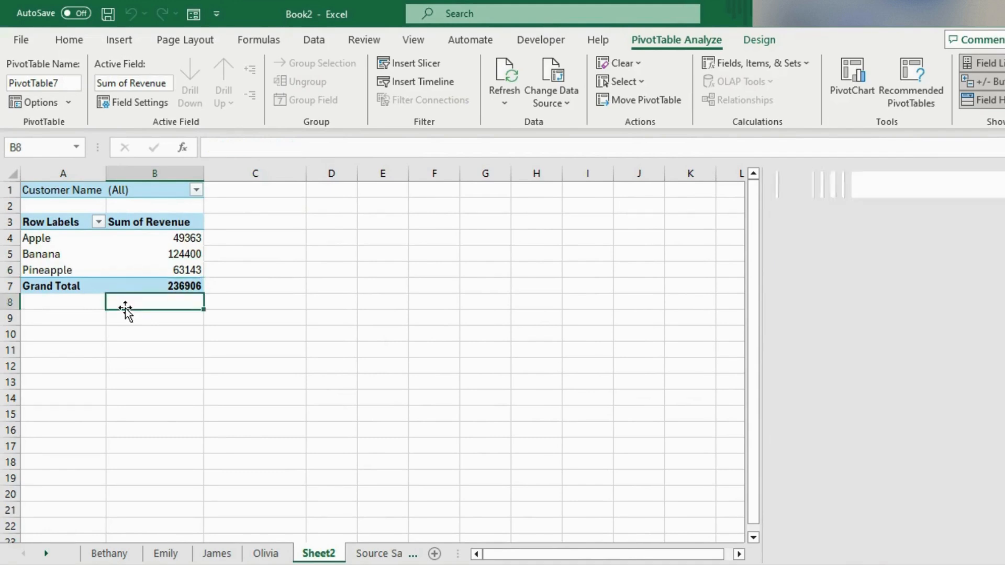
left_click(131, 271)
key("ctrl+Page_Down")
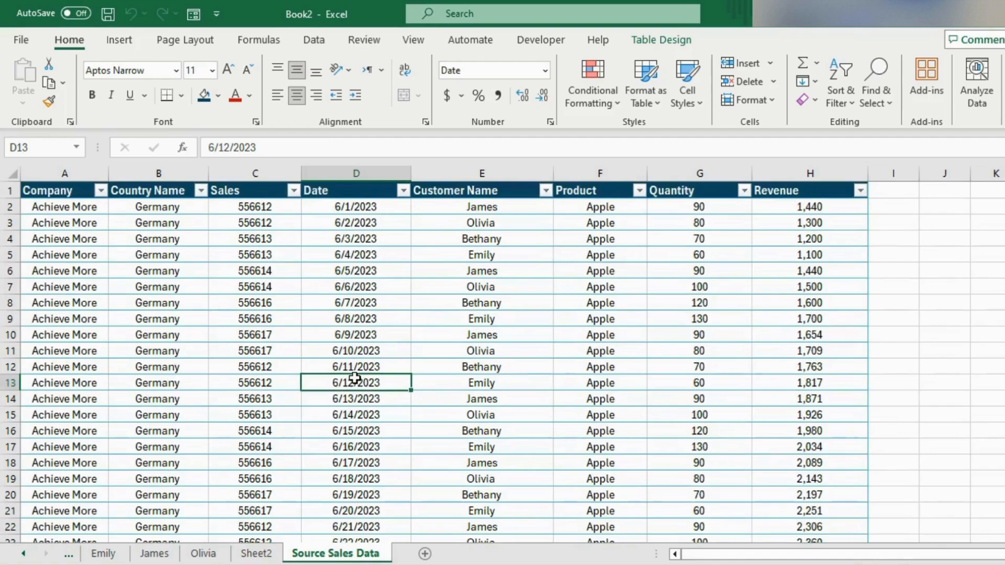
scroll(352, 377, "down", 12)
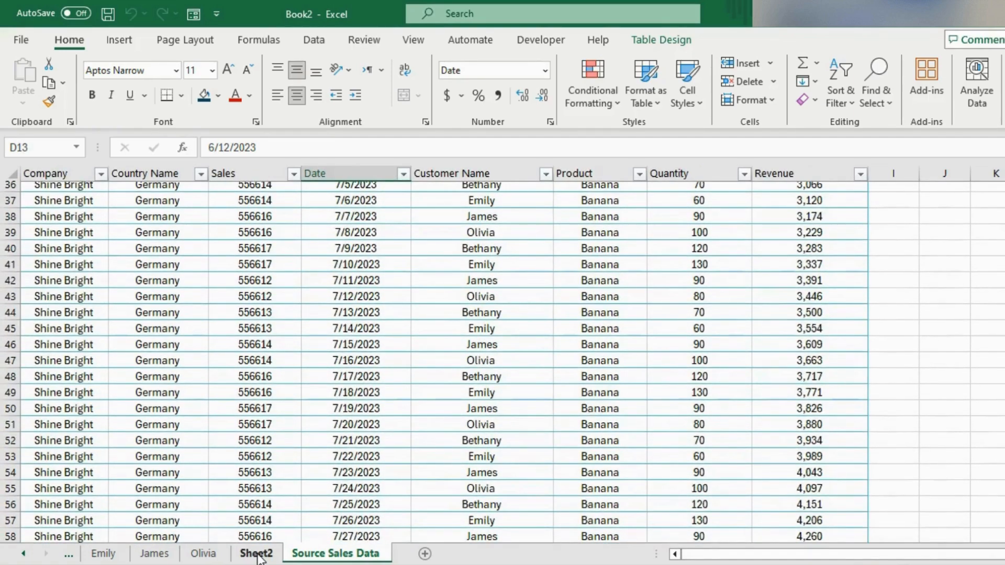
left_click(256, 554)
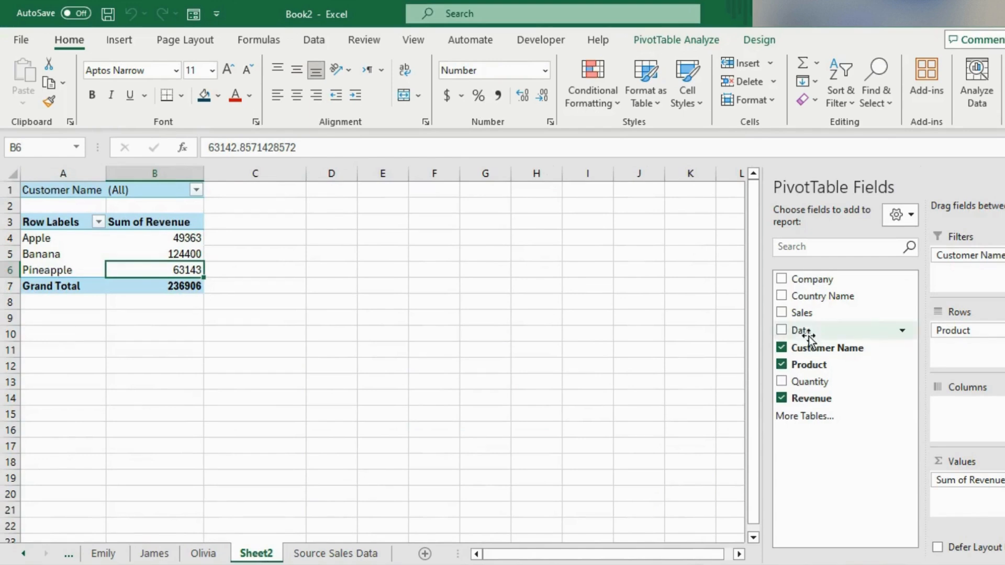
Break revenue down by month by adding Date to the columns and removing its Days (Date) and Date levels.
left_click_drag(805, 335, 954, 414)
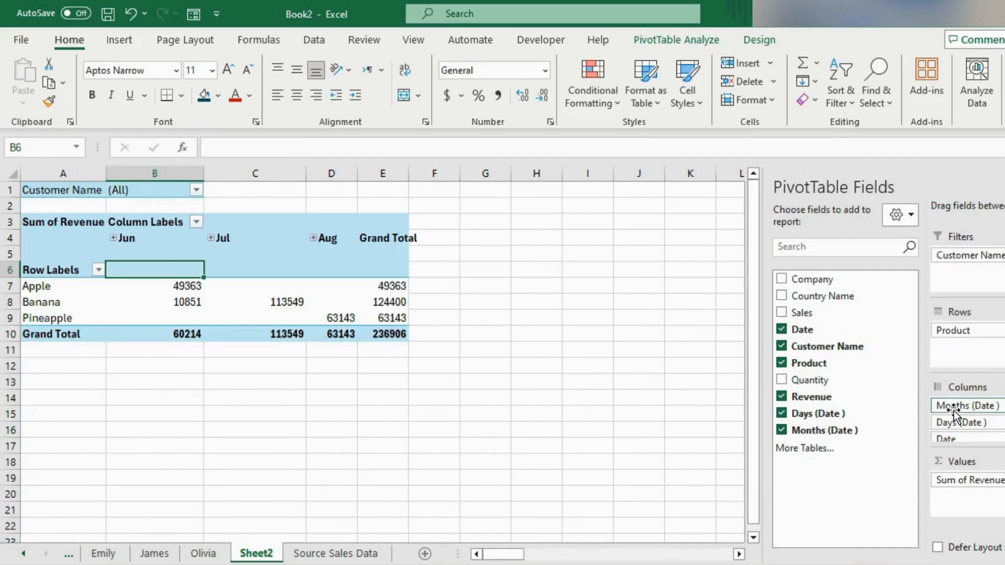
left_click(114, 238)
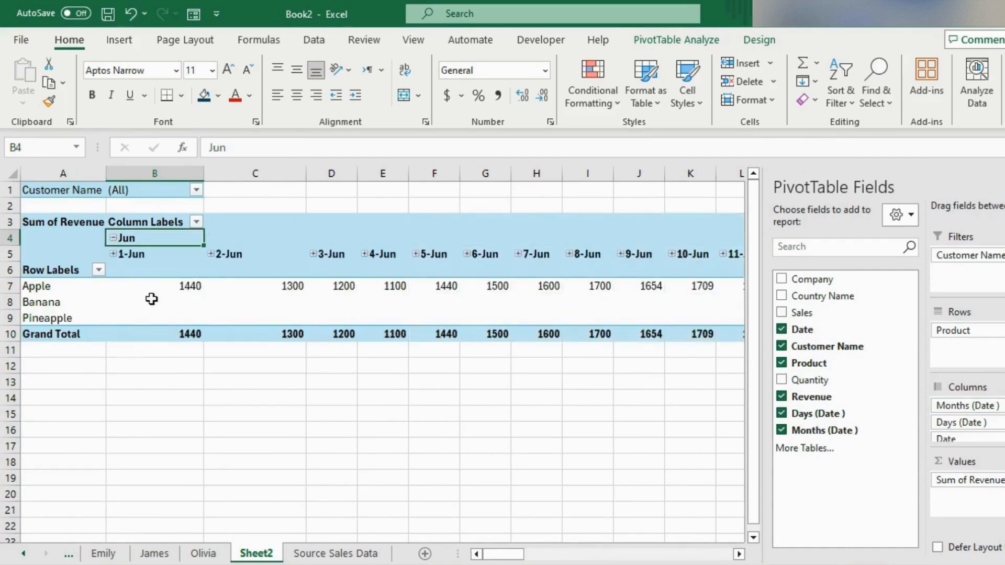
left_click(114, 238)
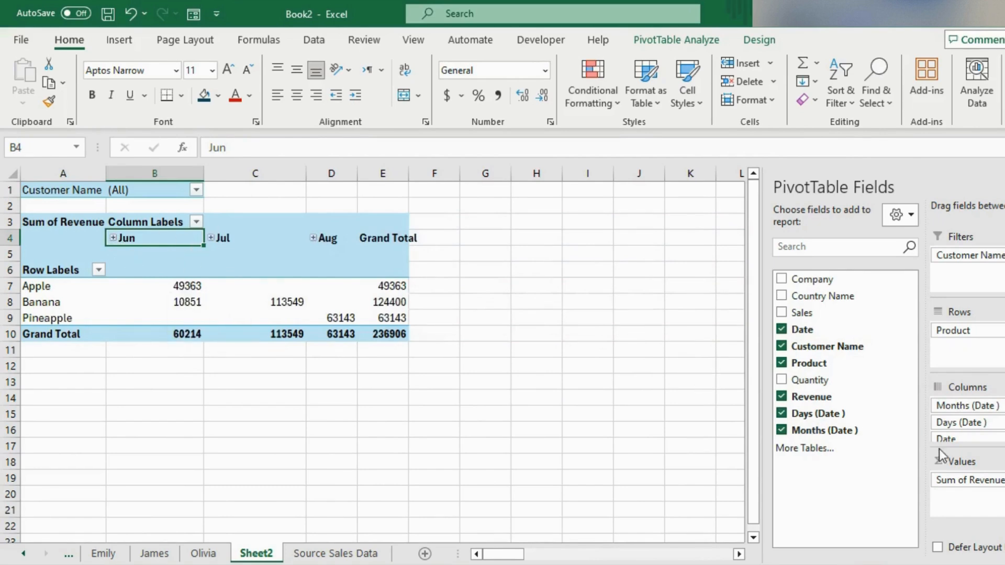
left_click_drag(950, 430, 859, 392)
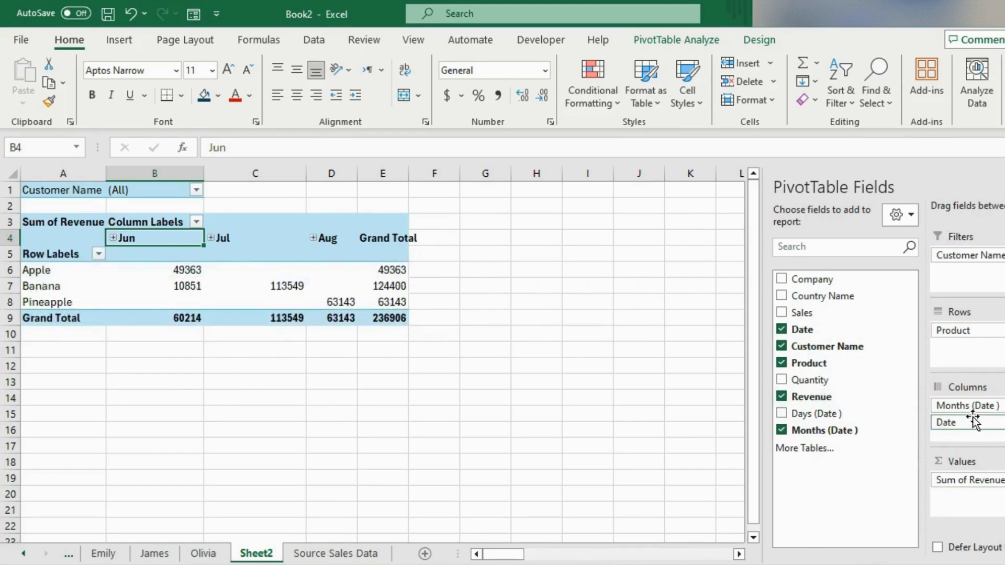
left_click_drag(977, 421, 853, 397)
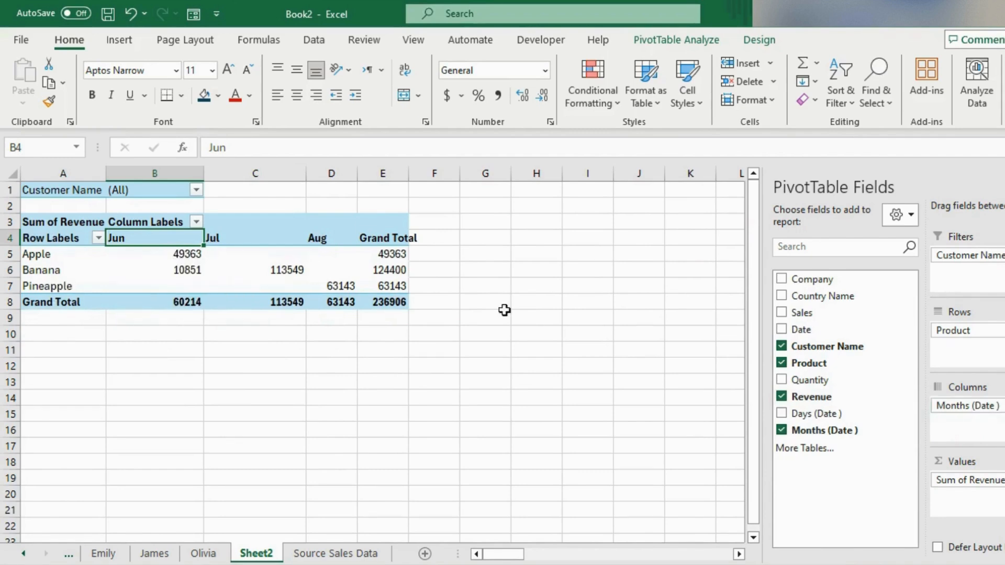
Add Revenue to the values a second time and show it as Difference From, with base field Months (Date ) and base item (previous).
left_click_drag(797, 399, 959, 504)
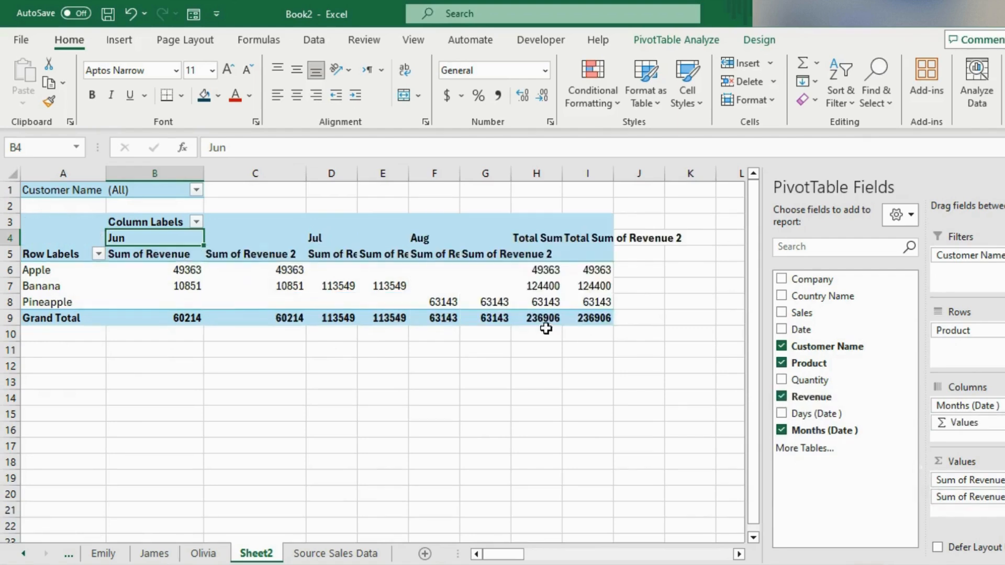
mouse_move(186, 268)
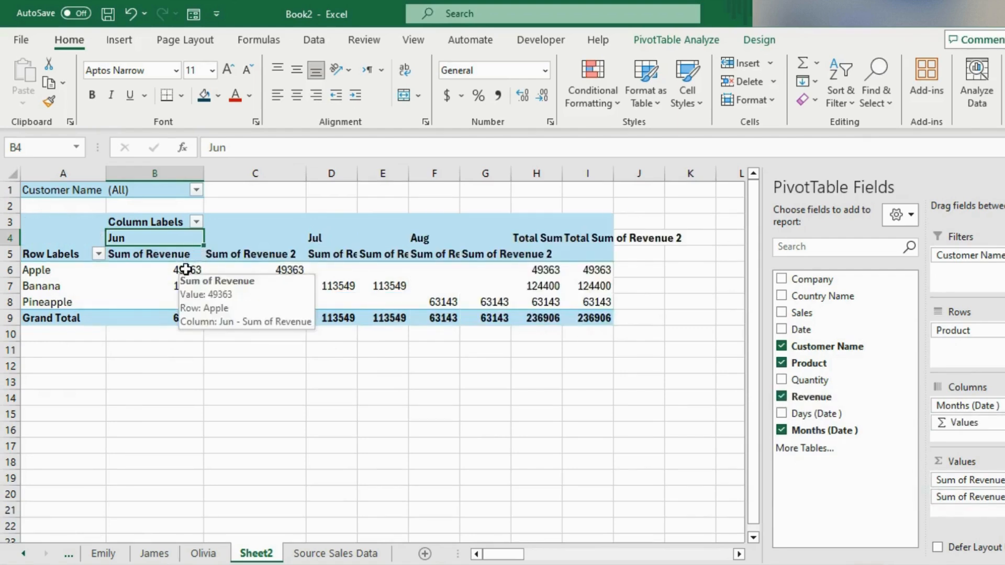
left_click(241, 286)
left_click(240, 267)
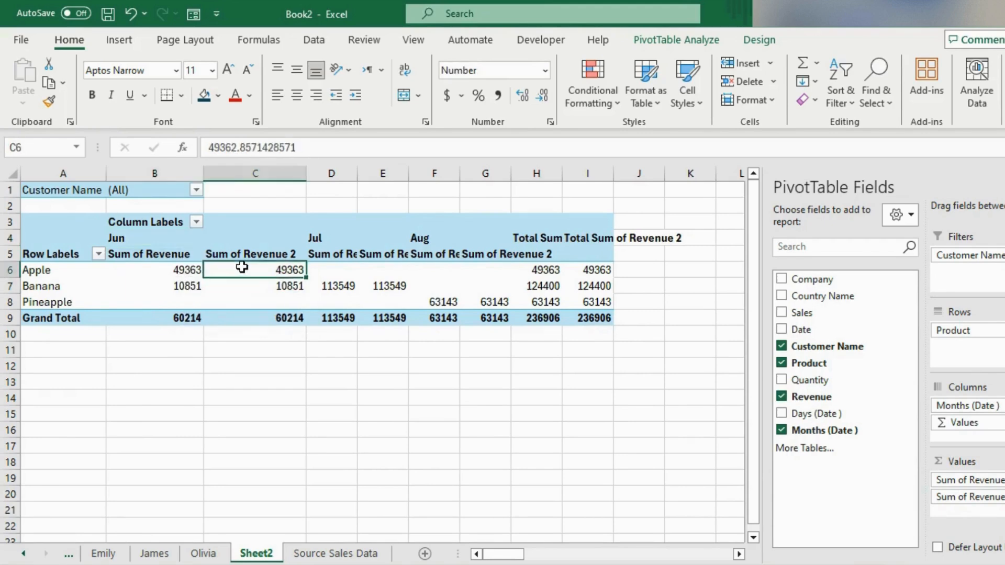
right_click(242, 267)
mouse_move(353, 470)
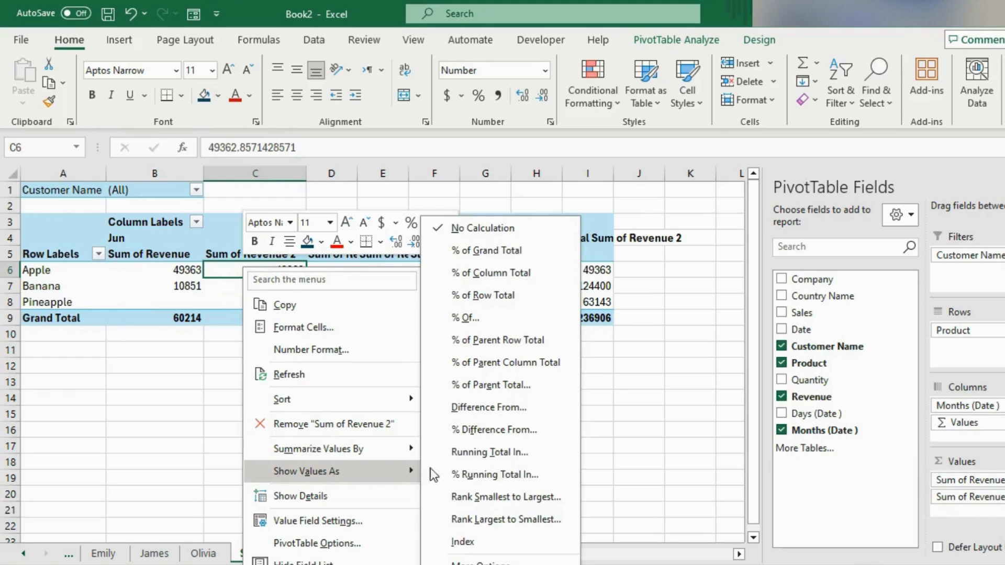
left_click(481, 408)
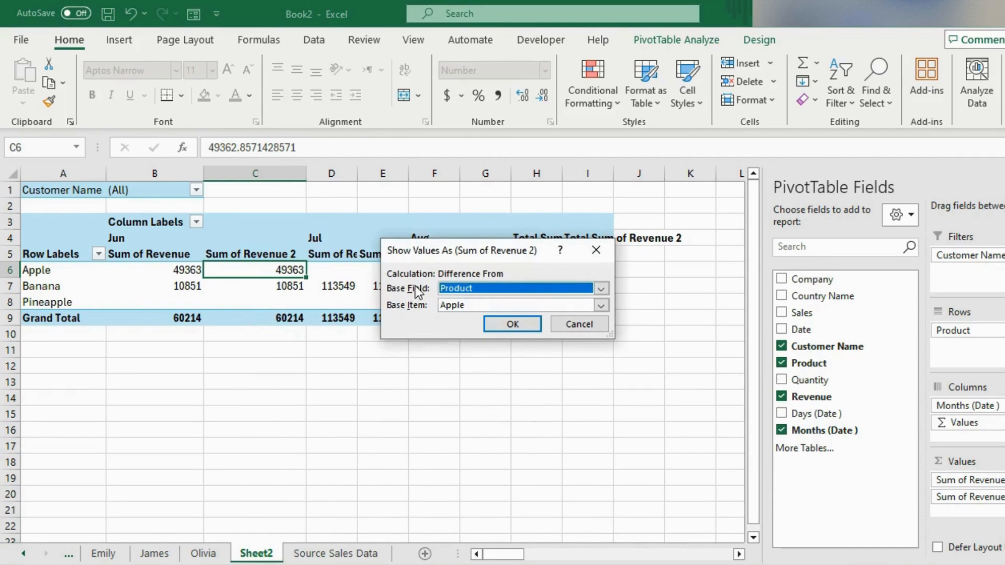
left_click(602, 289)
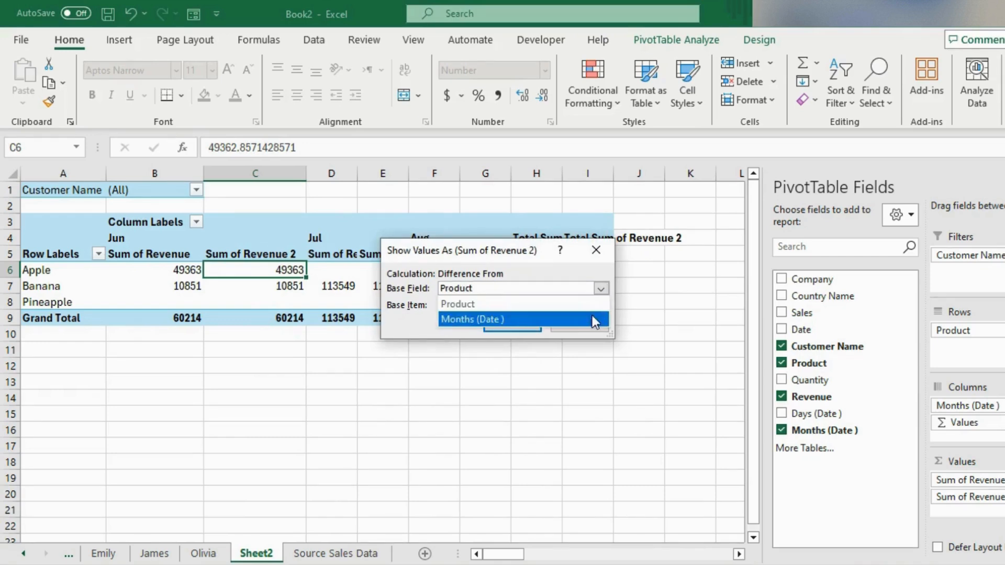
left_click(481, 318)
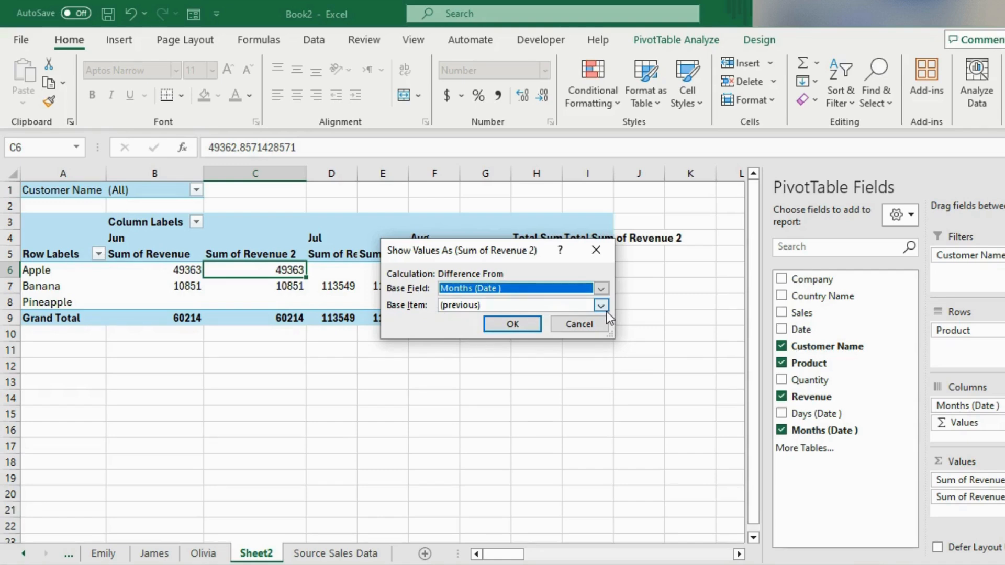
left_click(519, 325)
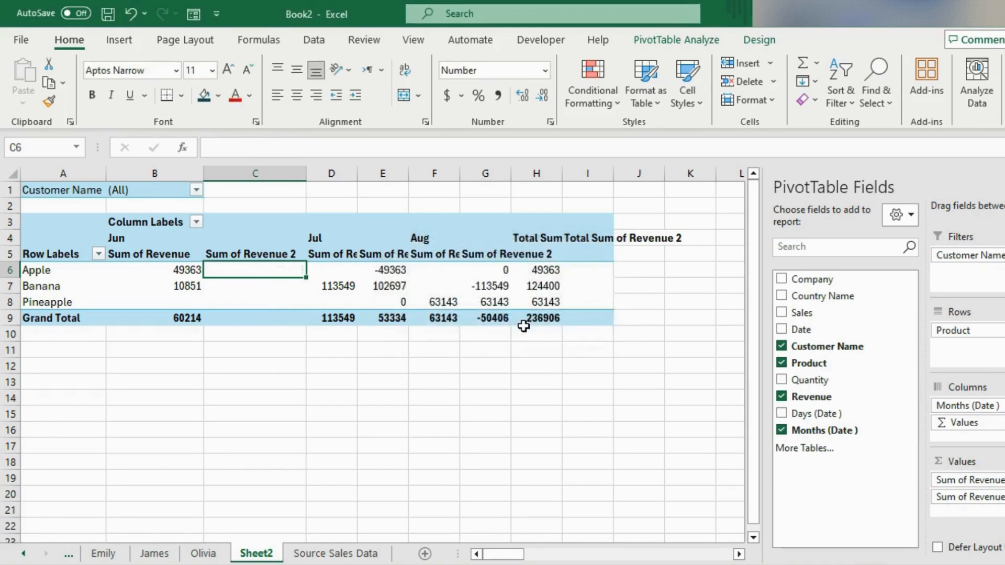
Rename the Sum of Revenue 2 header in cell C5 to Diff.
left_click(277, 254)
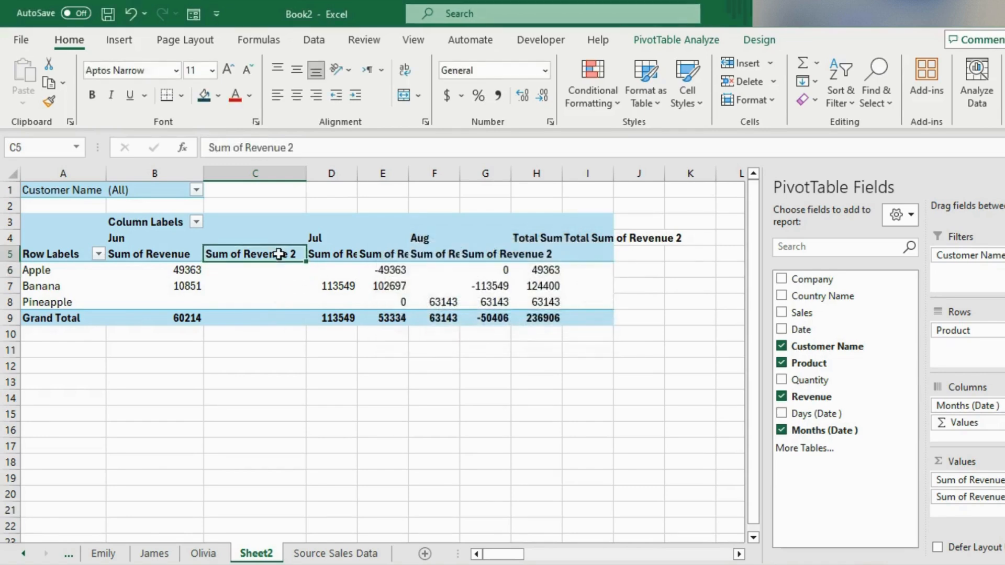
left_click_drag(309, 156, 152, 149)
type("Diff")
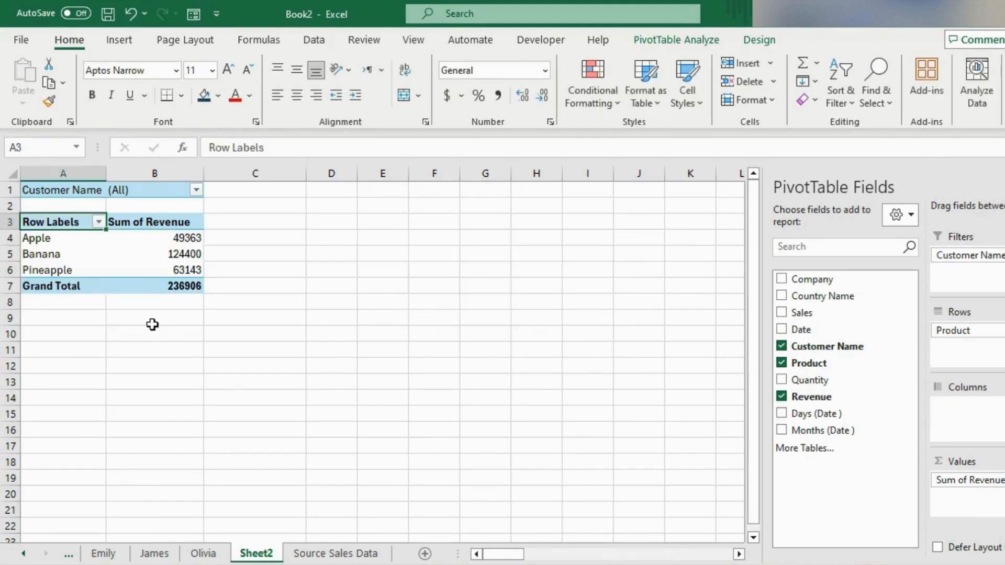
Insert a timeline for the Date field and place it beside the PivotTable, starting at column D.
left_click(167, 285)
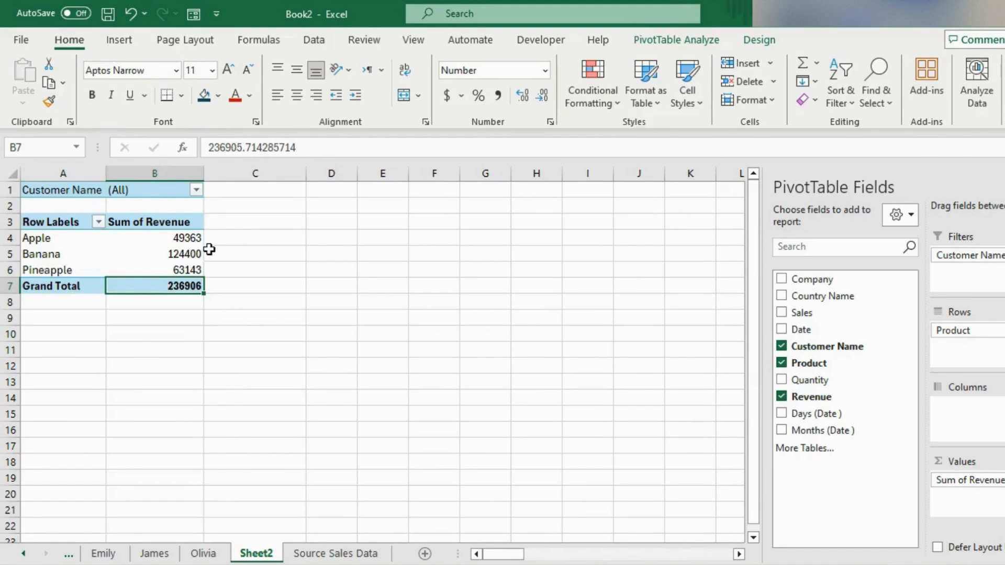
left_click(647, 47)
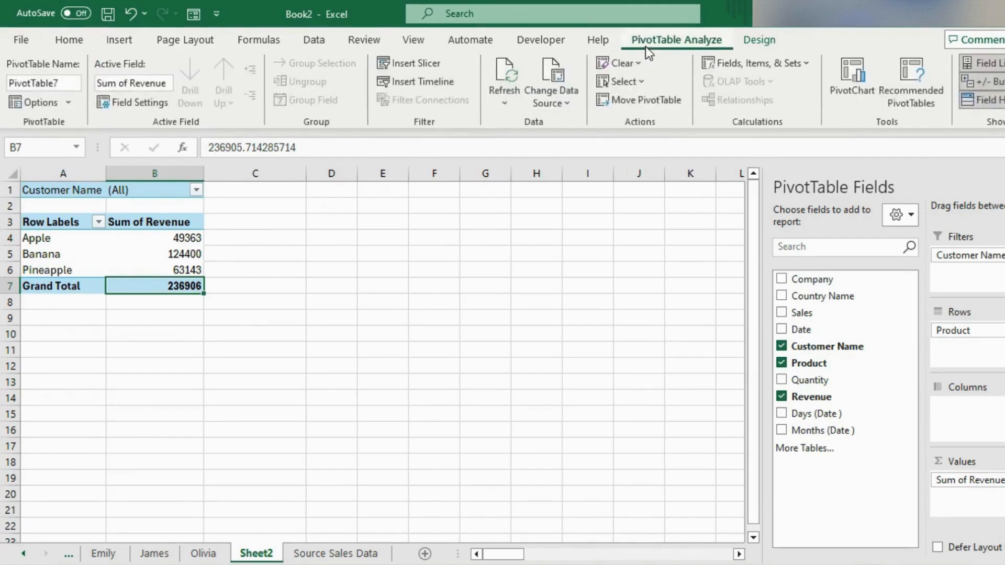
left_click(401, 83)
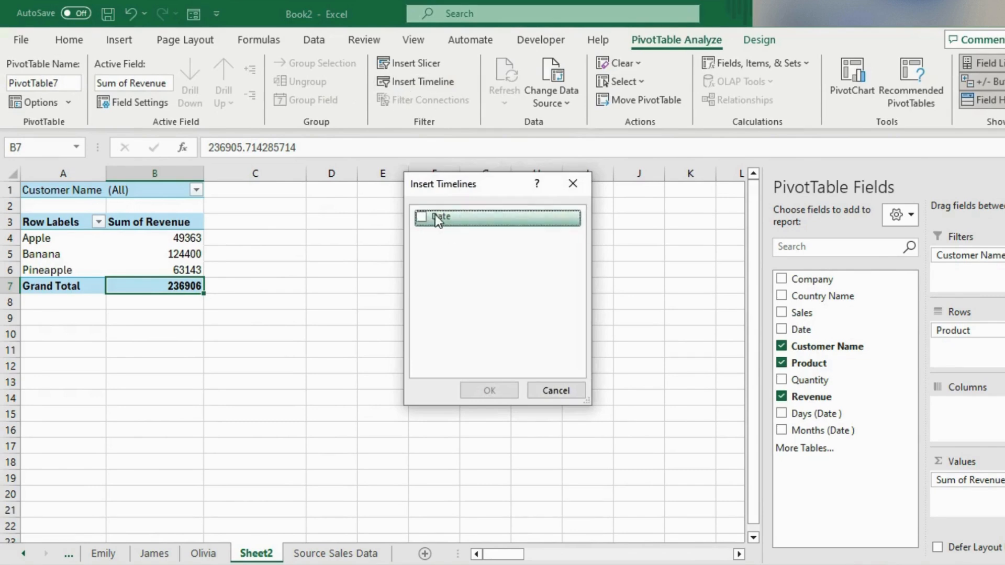
left_click(422, 217)
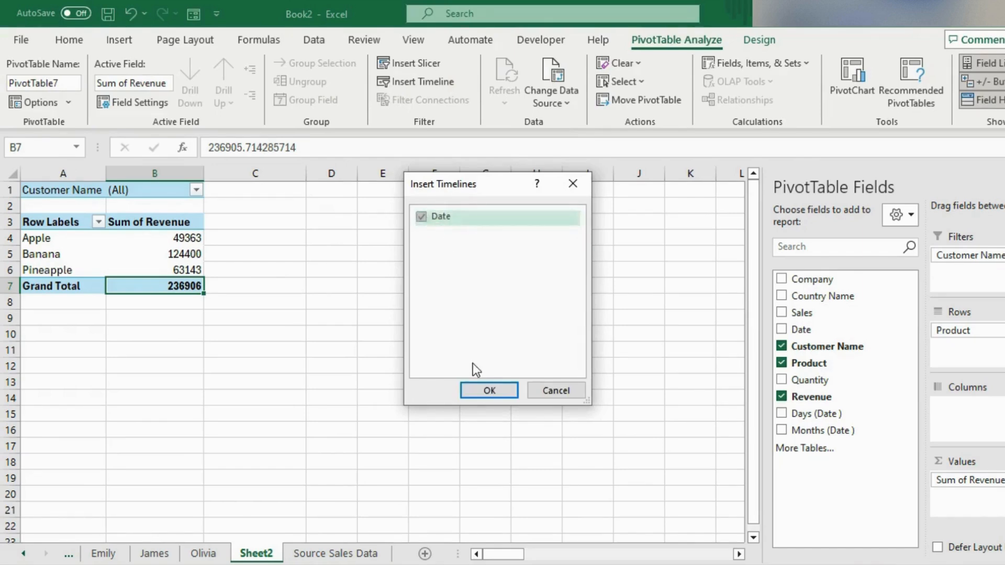
left_click(482, 391)
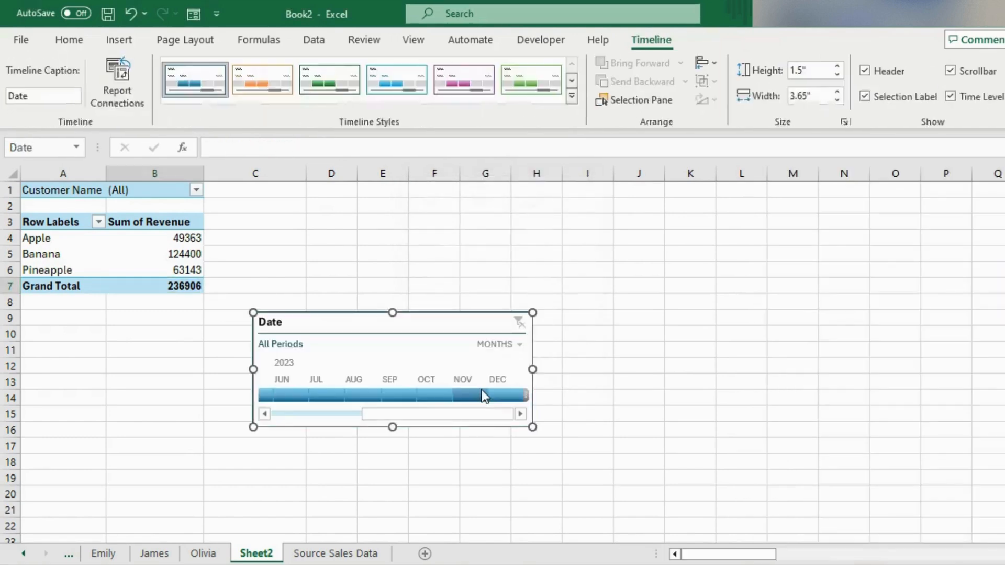
left_click_drag(352, 322, 404, 193)
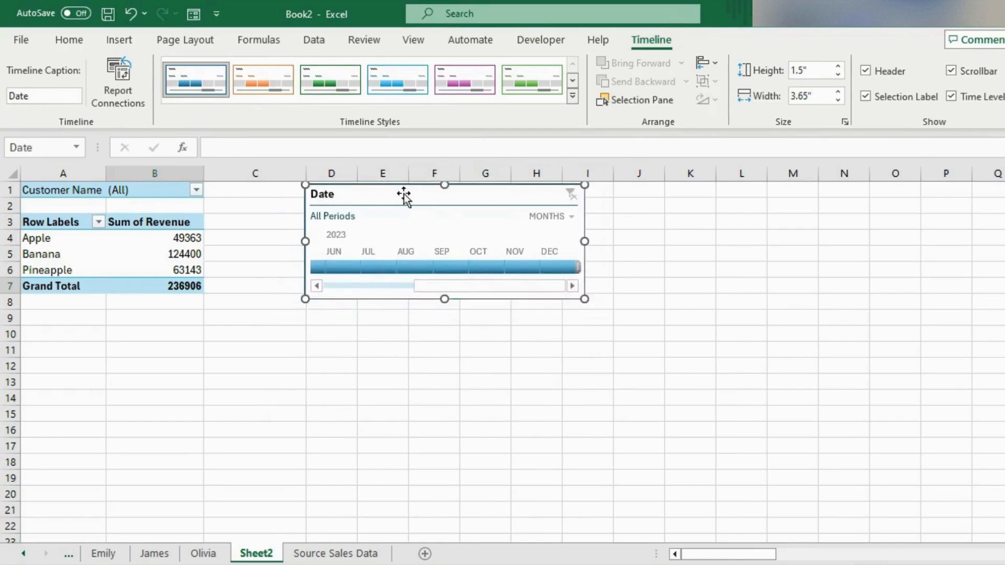
Filter the PivotTable with the Date timeline to July, August and finally June 2023.
left_click(380, 267)
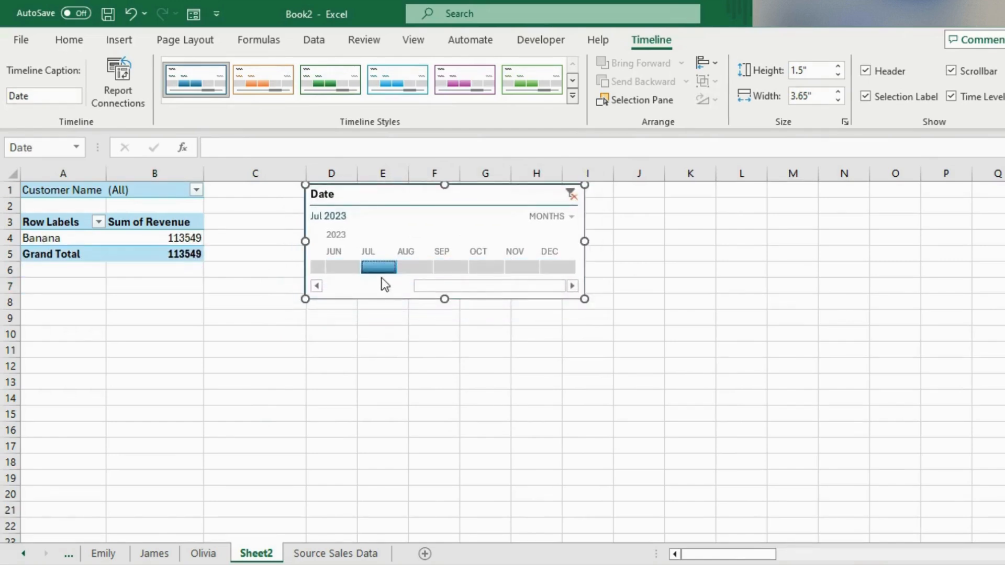
left_click(414, 267)
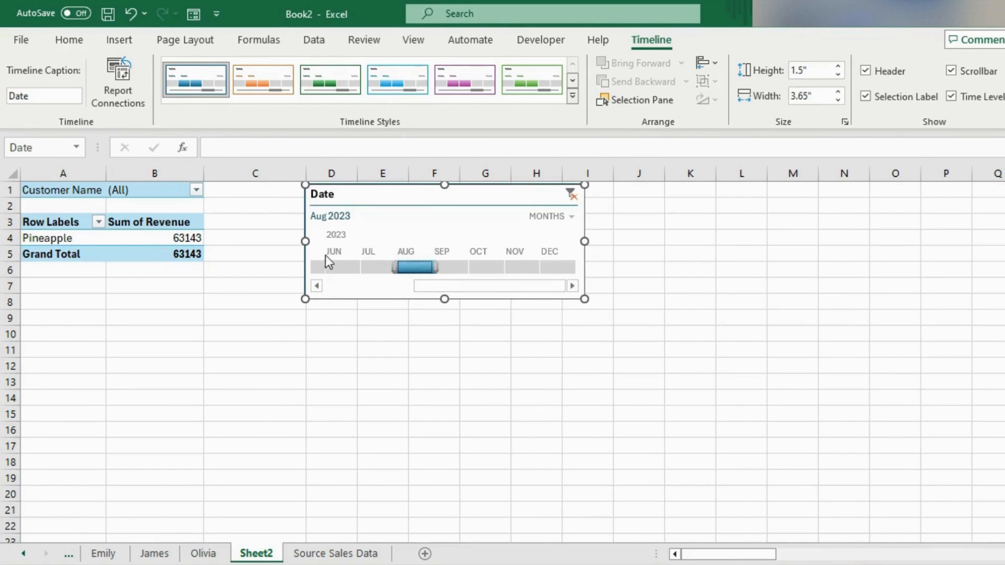
left_click(334, 265)
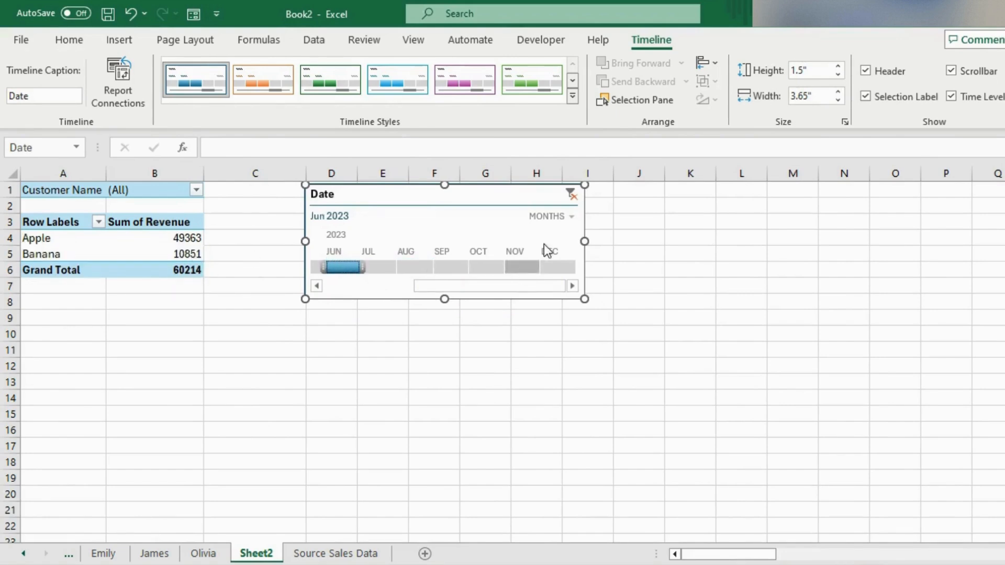
Switch the Date timeline's level to Days, Quarters and back to Months, and delete the timeline.
left_click(569, 217)
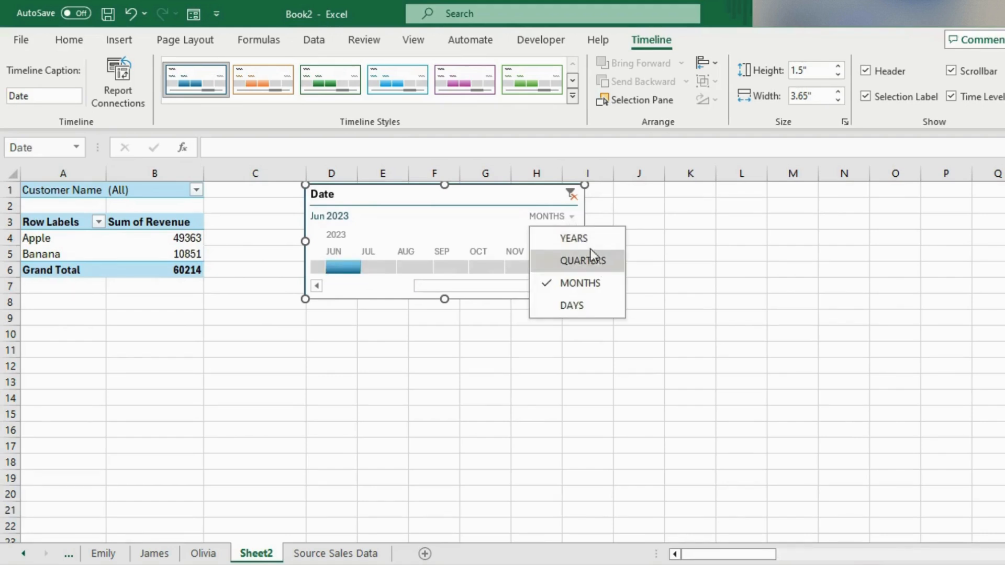
left_click(588, 303)
left_click(561, 222)
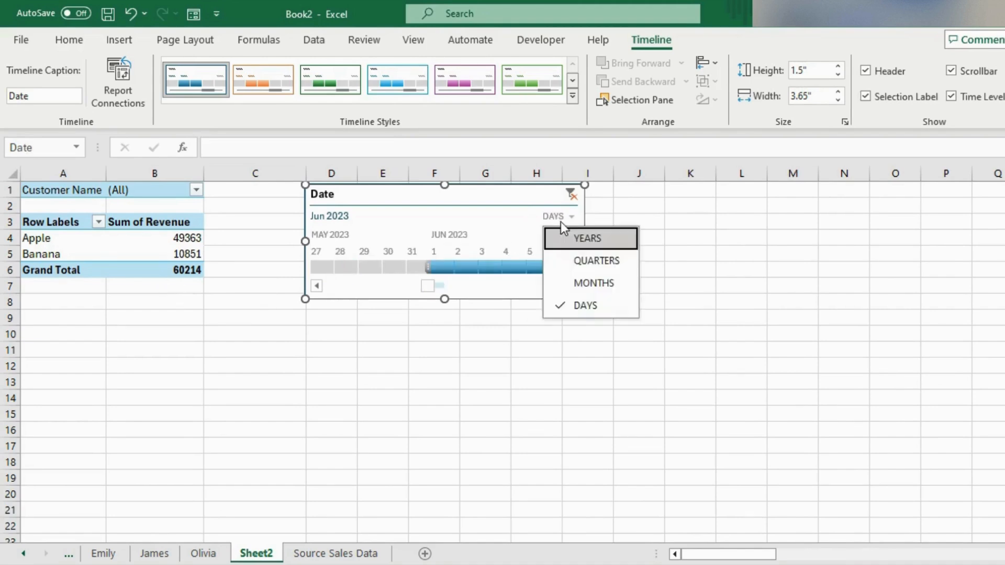
left_click(571, 260)
left_click(564, 224)
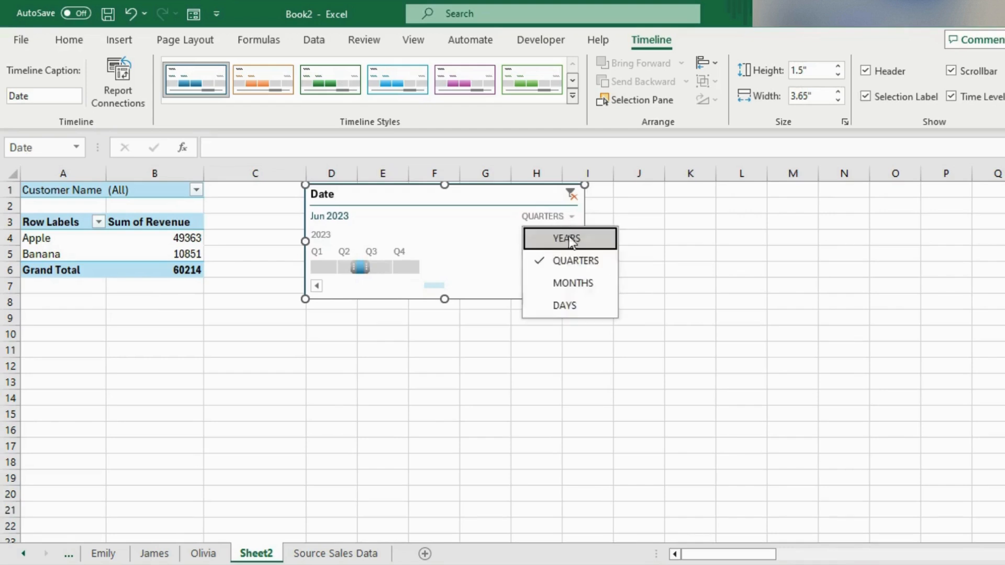
left_click(577, 283)
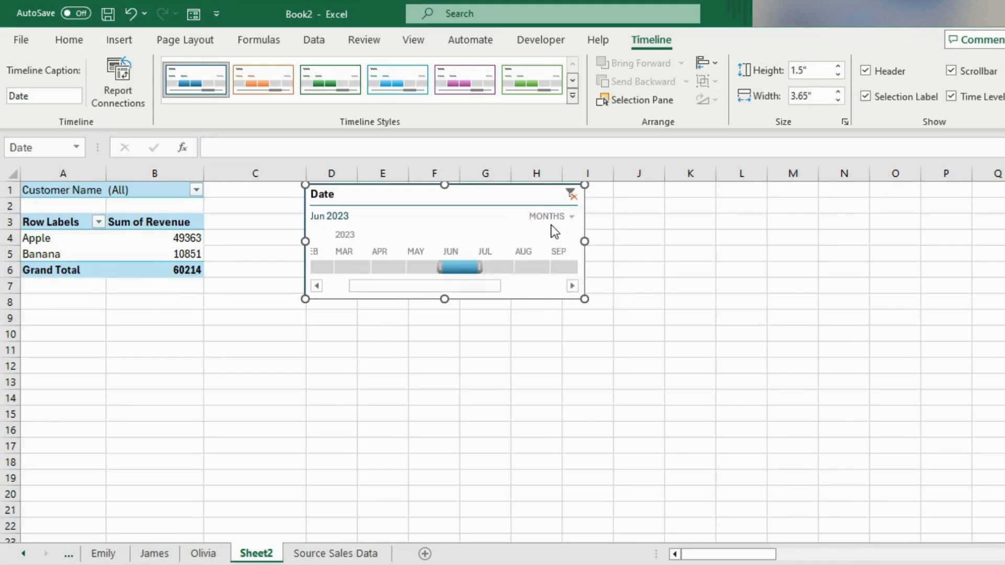
key("Delete")
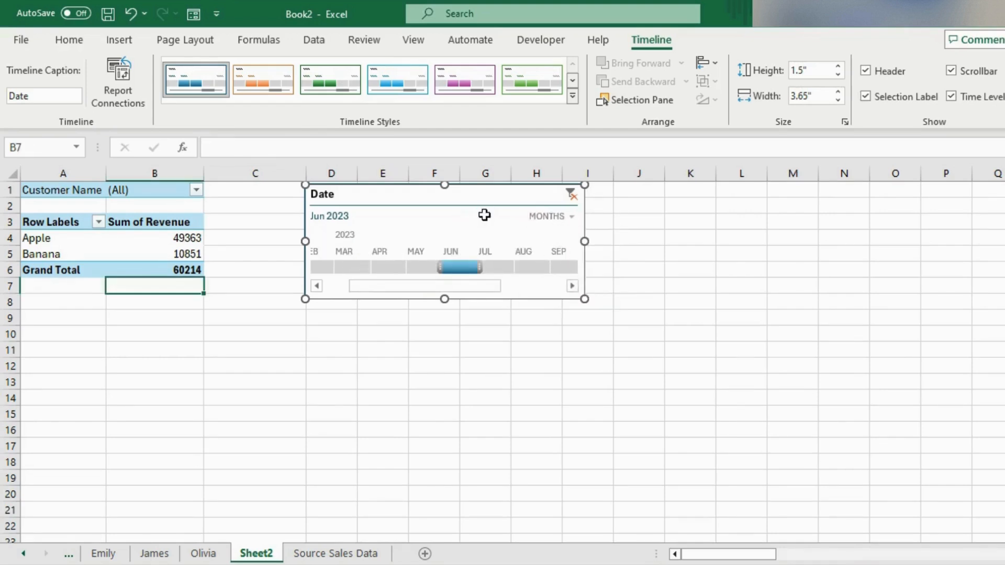